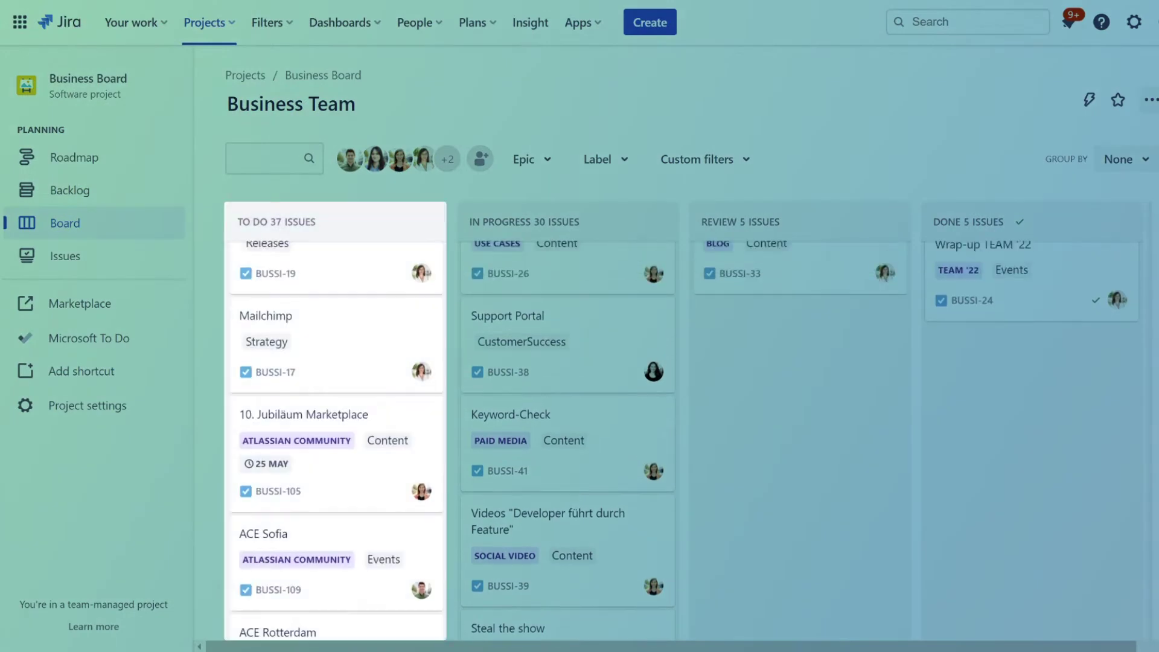
scroll(680, 423, up, 5)
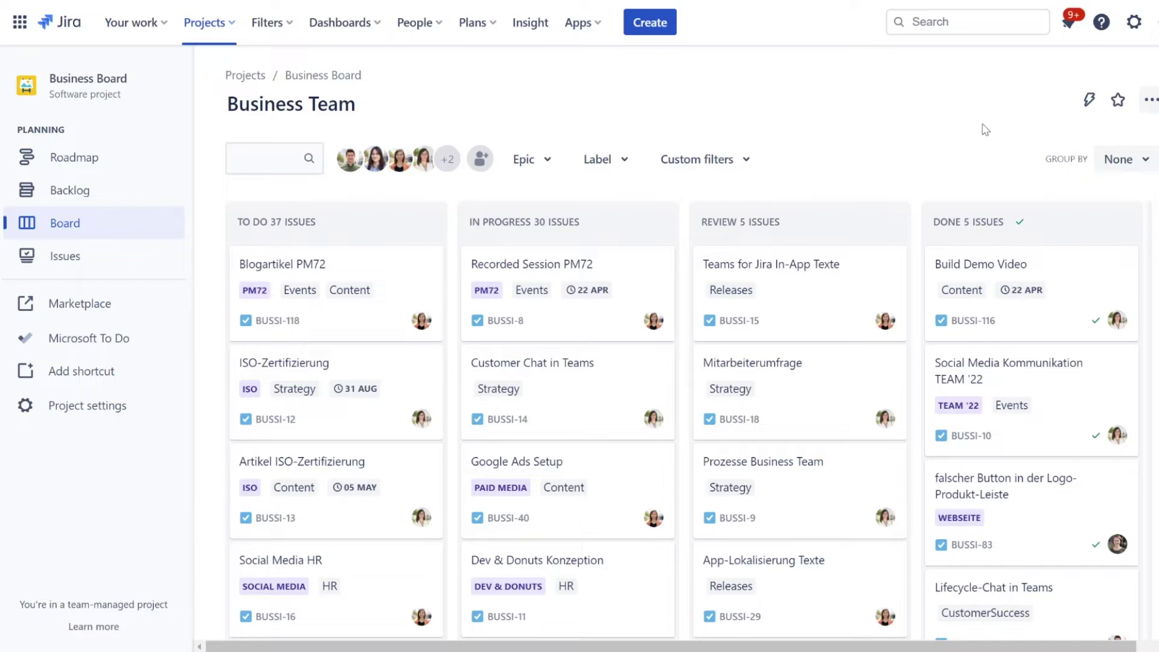
click(608, 269)
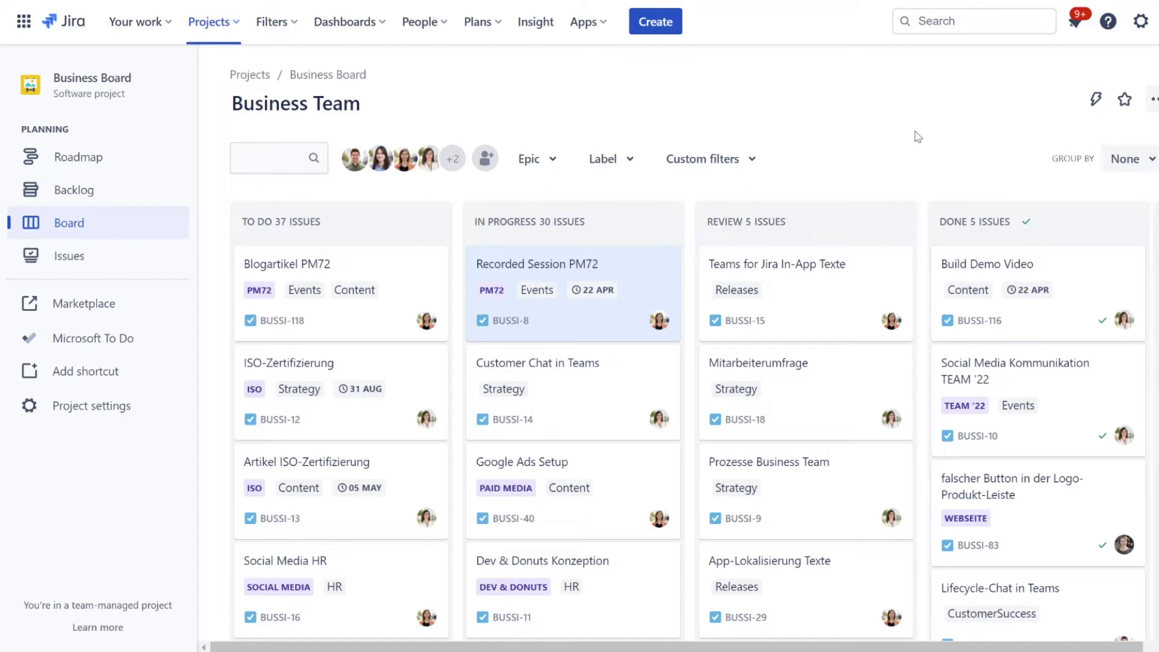
Step: Filter the Business Team board to issues labelled Events
click(628, 159)
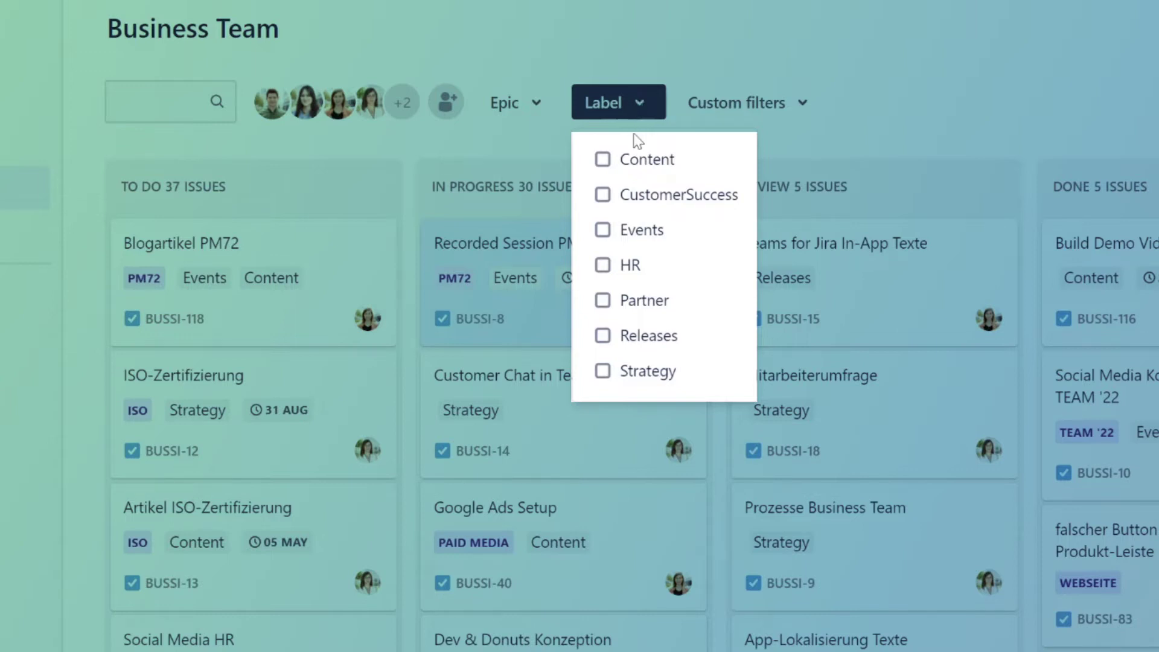
click(629, 228)
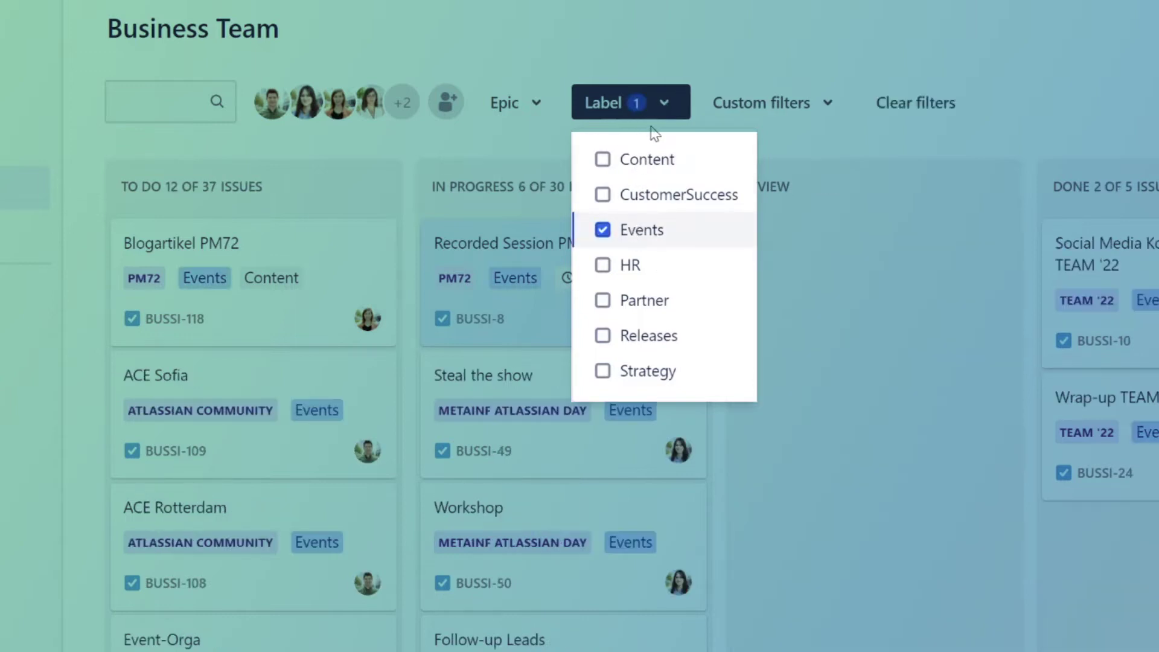
click(670, 108)
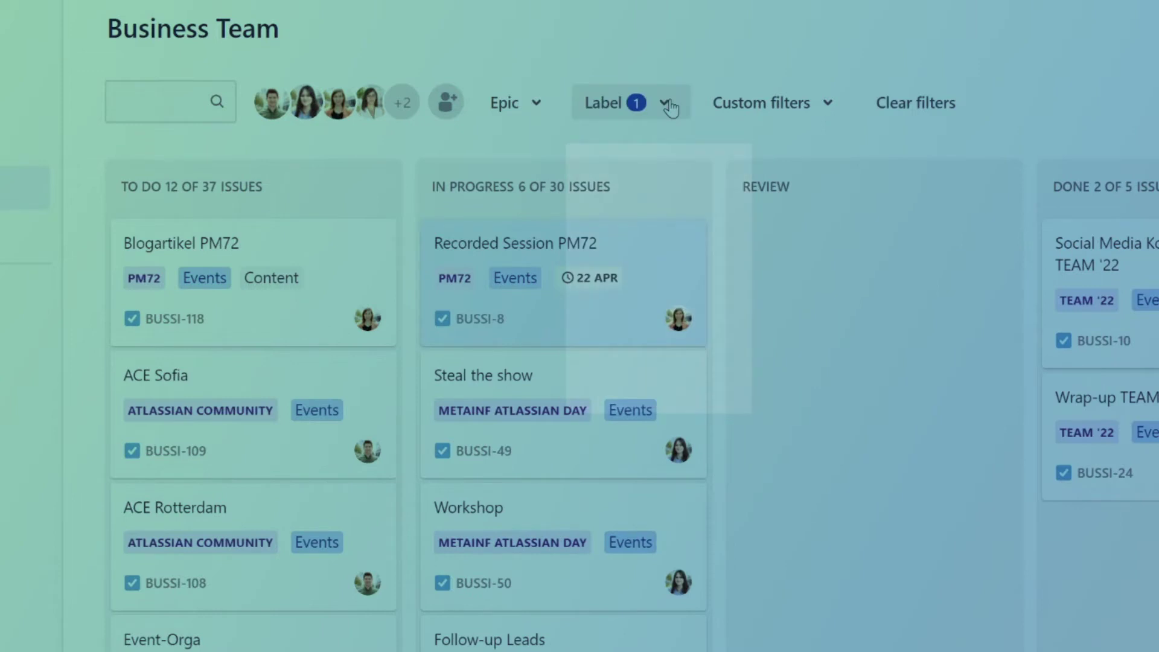
Step: Narrow the board to the PM72 epic and briefly view the Recorded Session PM72 issue
click(546, 114)
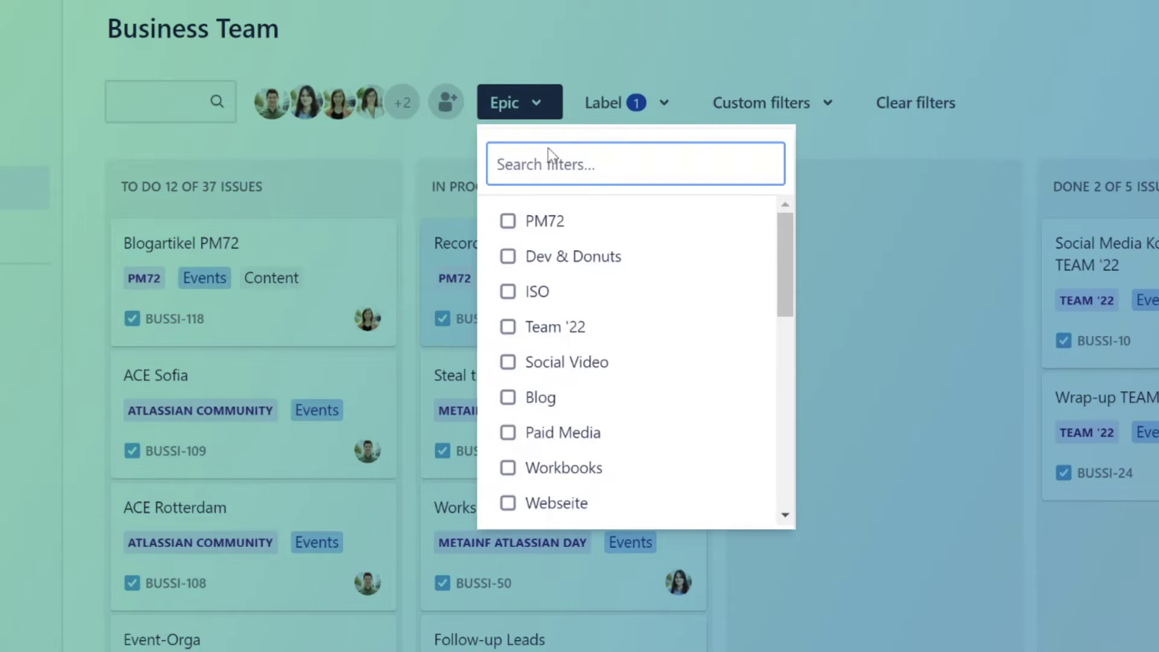
click(542, 223)
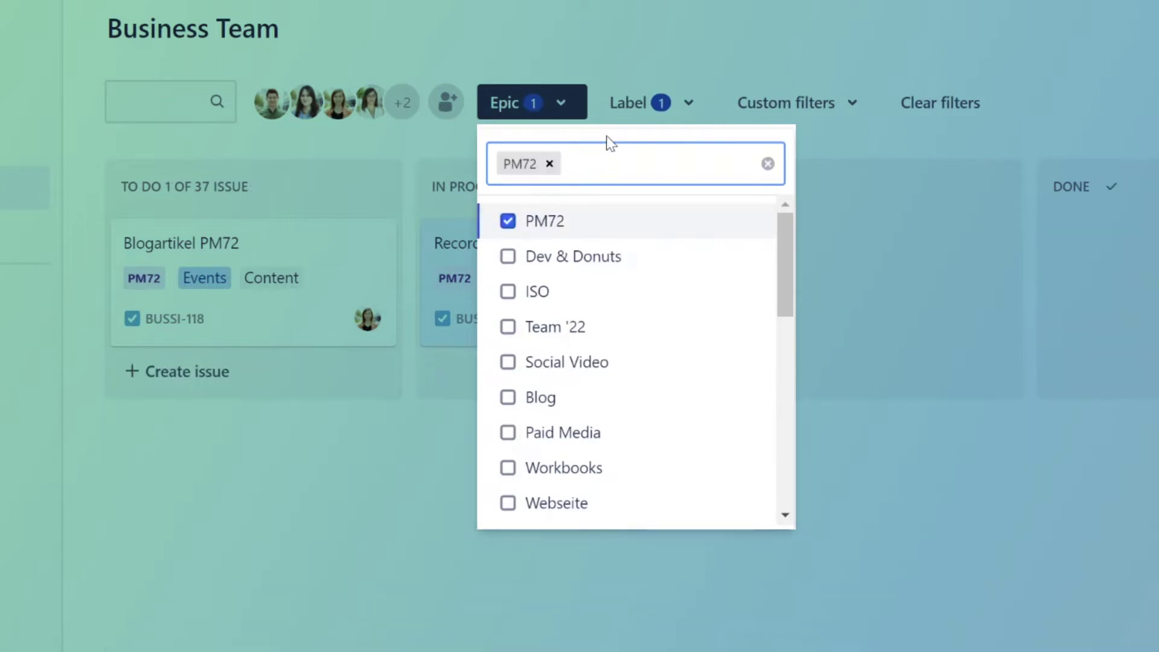
click(725, 28)
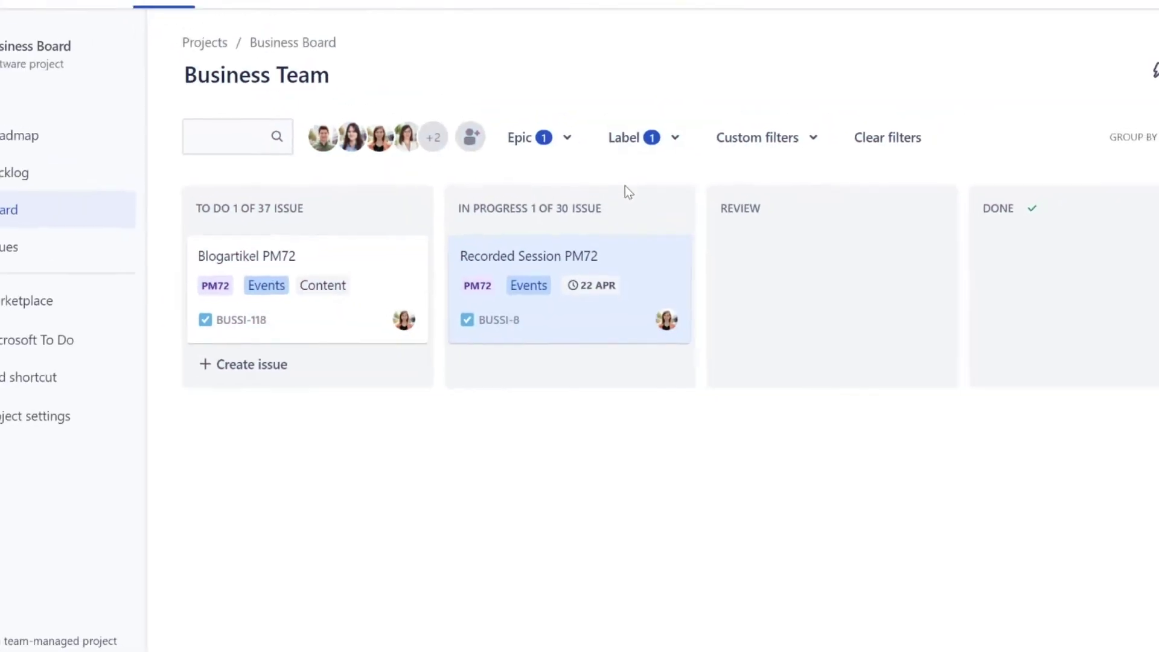
click(676, 253)
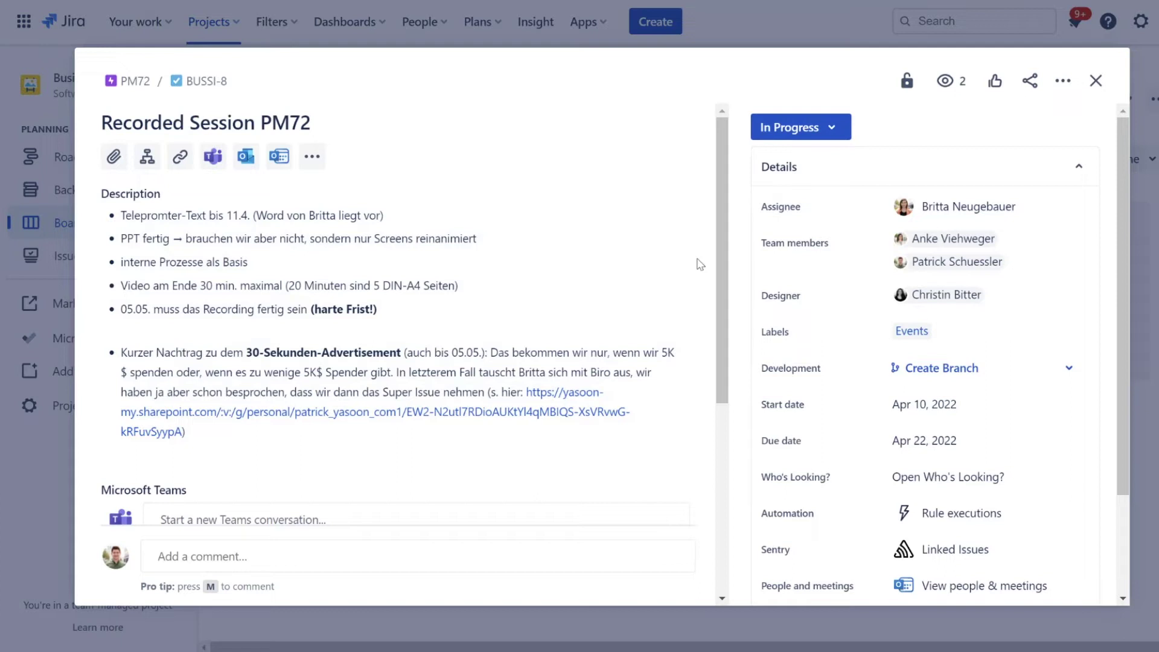
click(1096, 81)
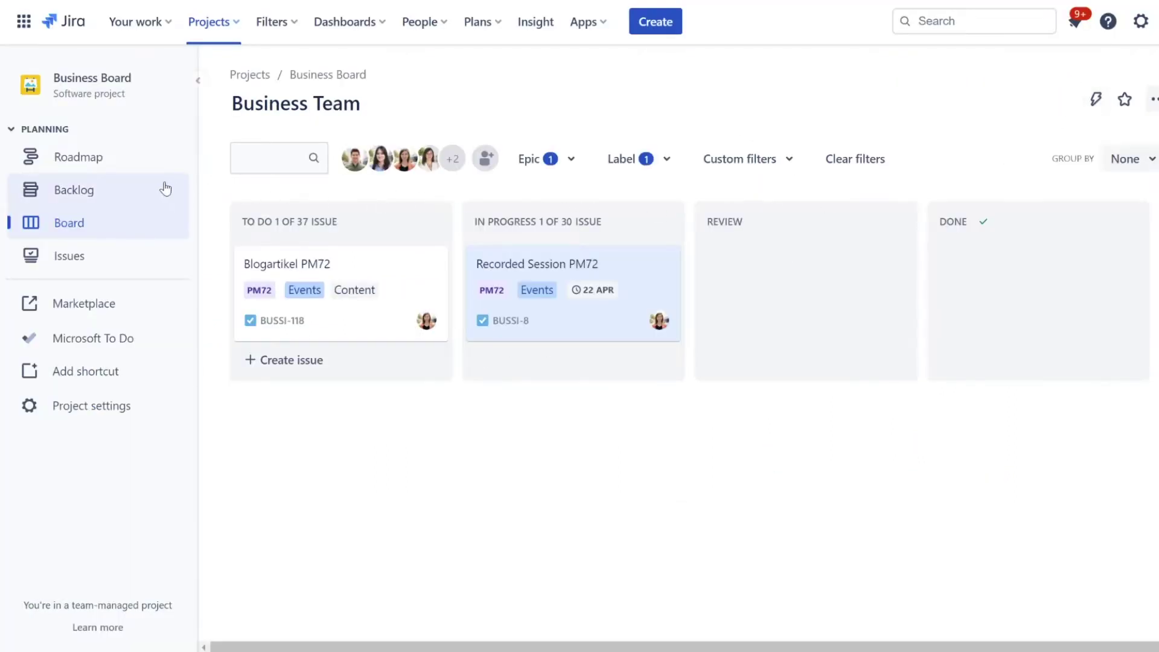
Step: Show the roadmap filtered to Events-labelled epics in the To Do status category
click(100, 159)
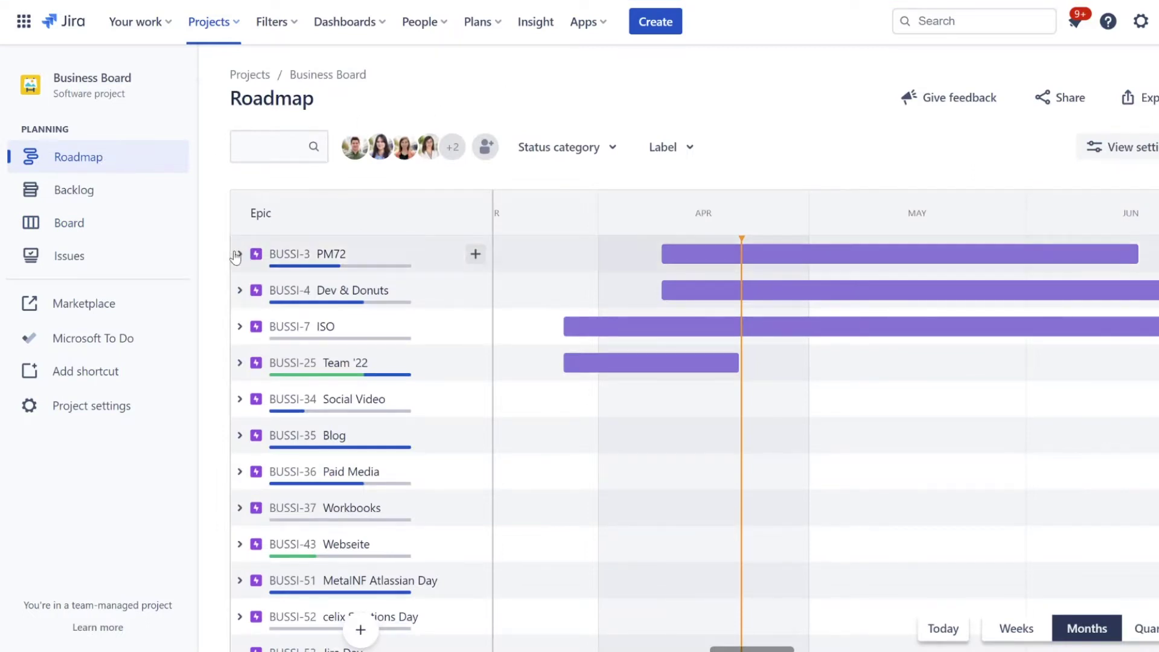
click(696, 149)
click(663, 216)
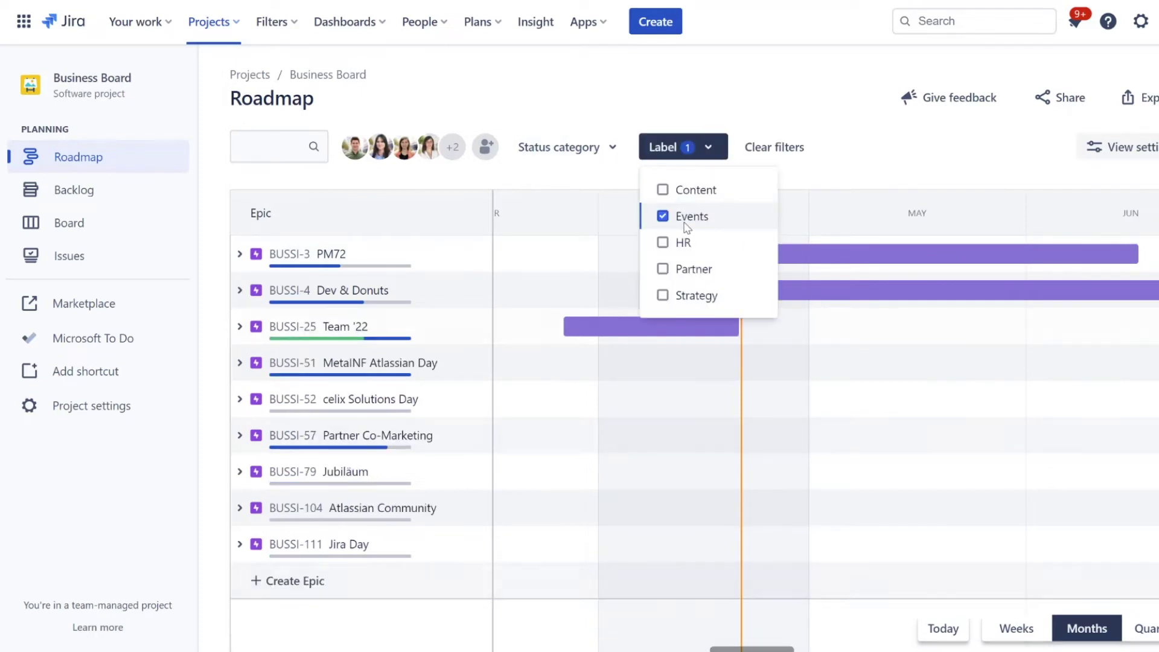
click(611, 152)
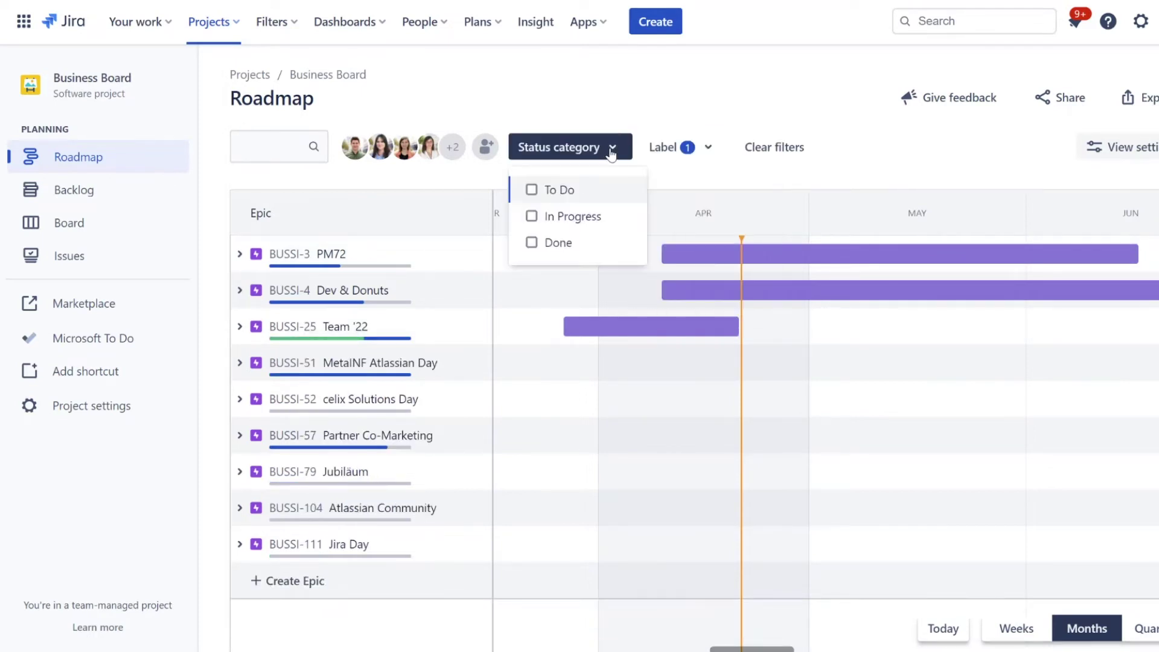
click(598, 194)
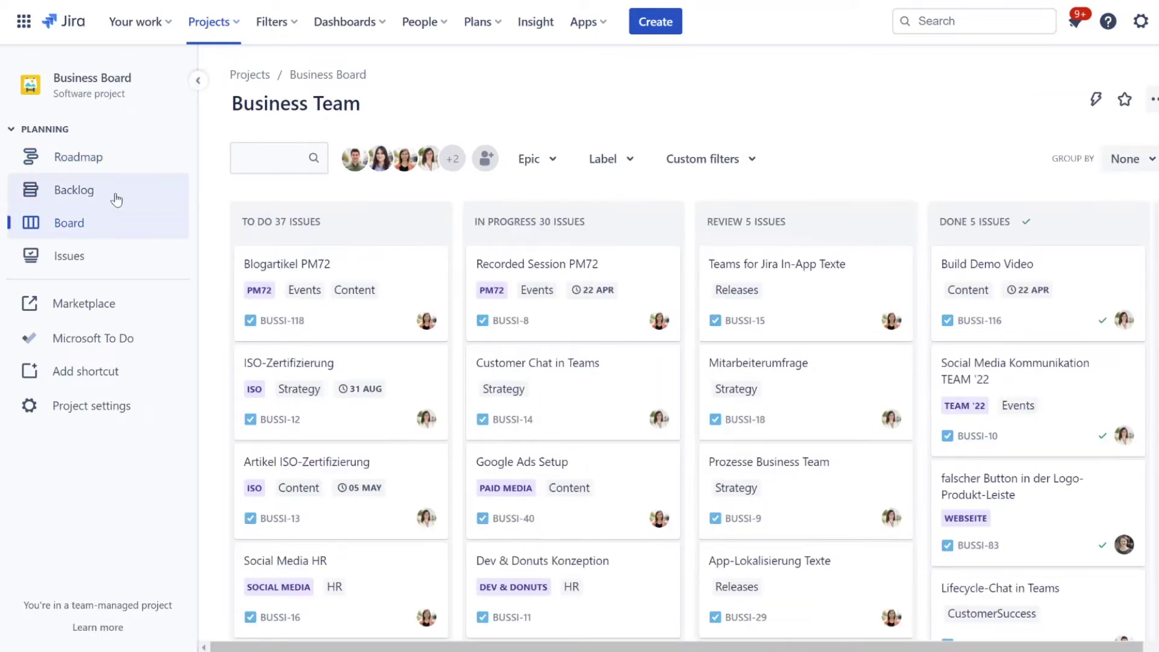
Step: Browse the project backlog, then go back to the unfiltered Business Team board
click(111, 201)
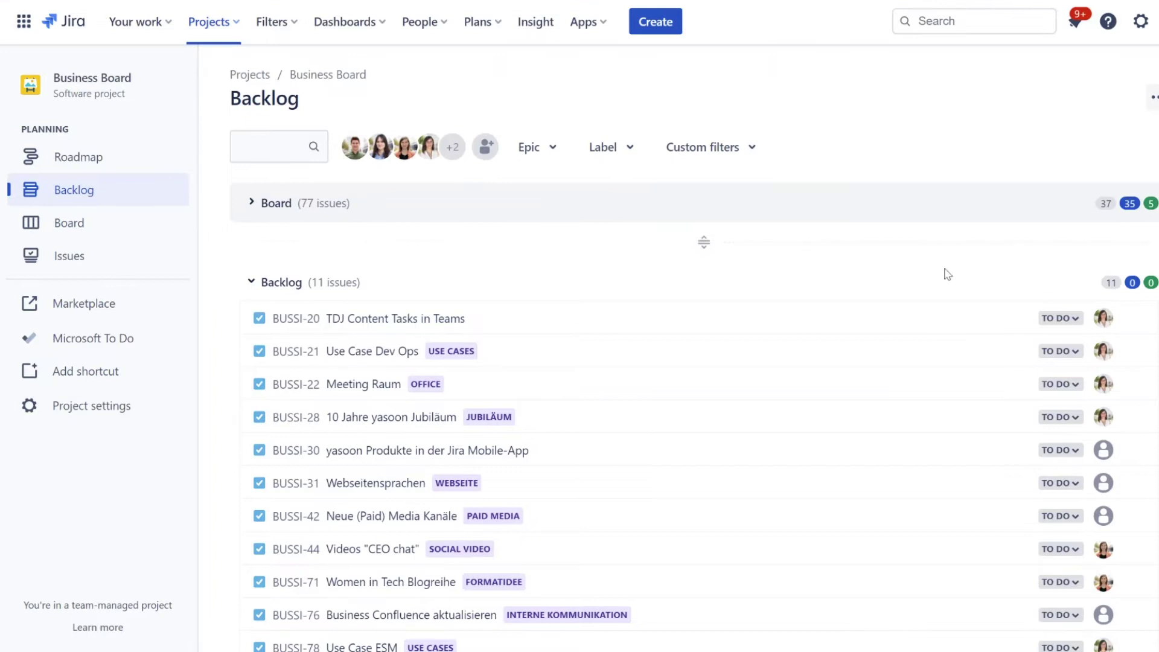
scroll(694, 414, down, 2)
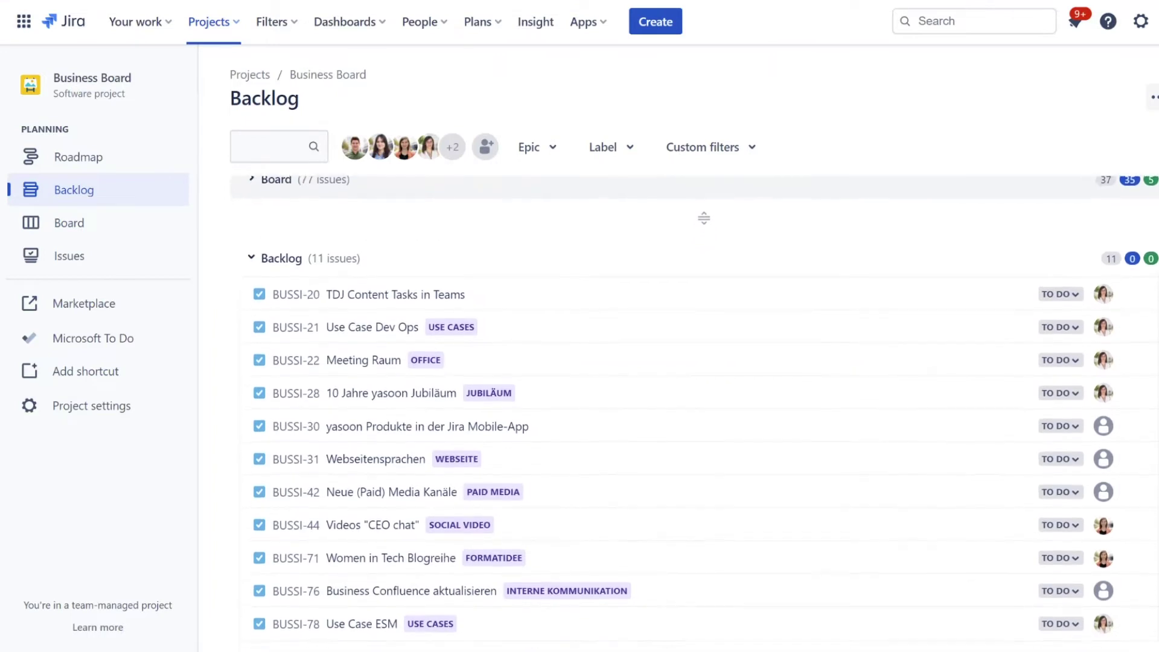
scroll(694, 413, down, 1)
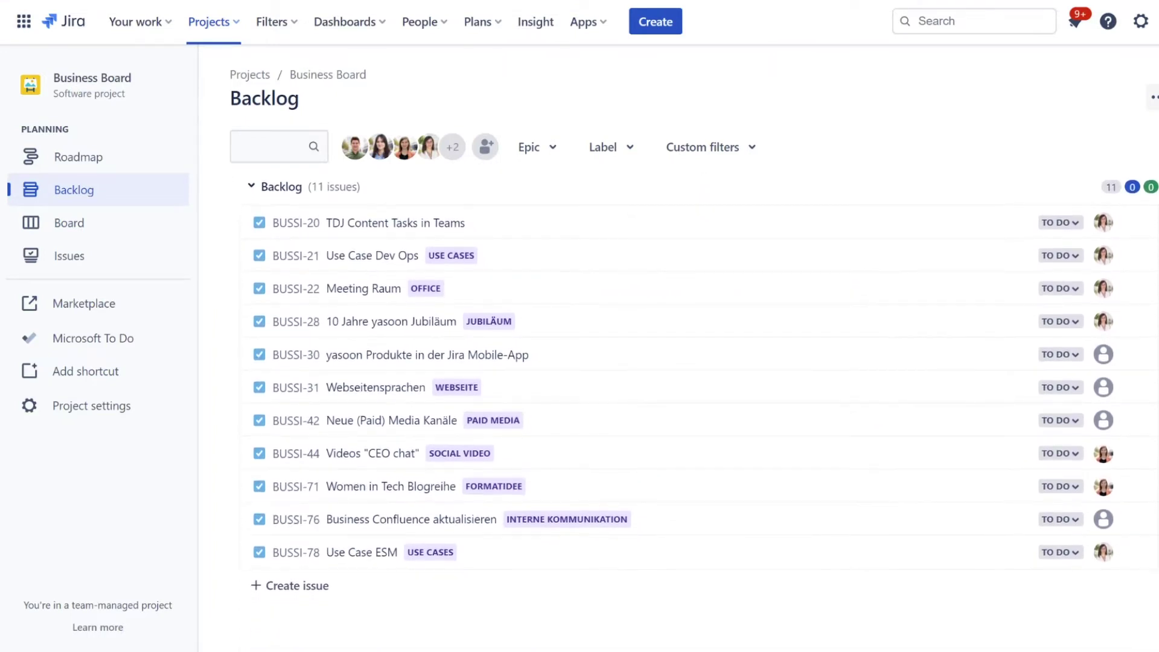
scroll(704, 215, up, 2)
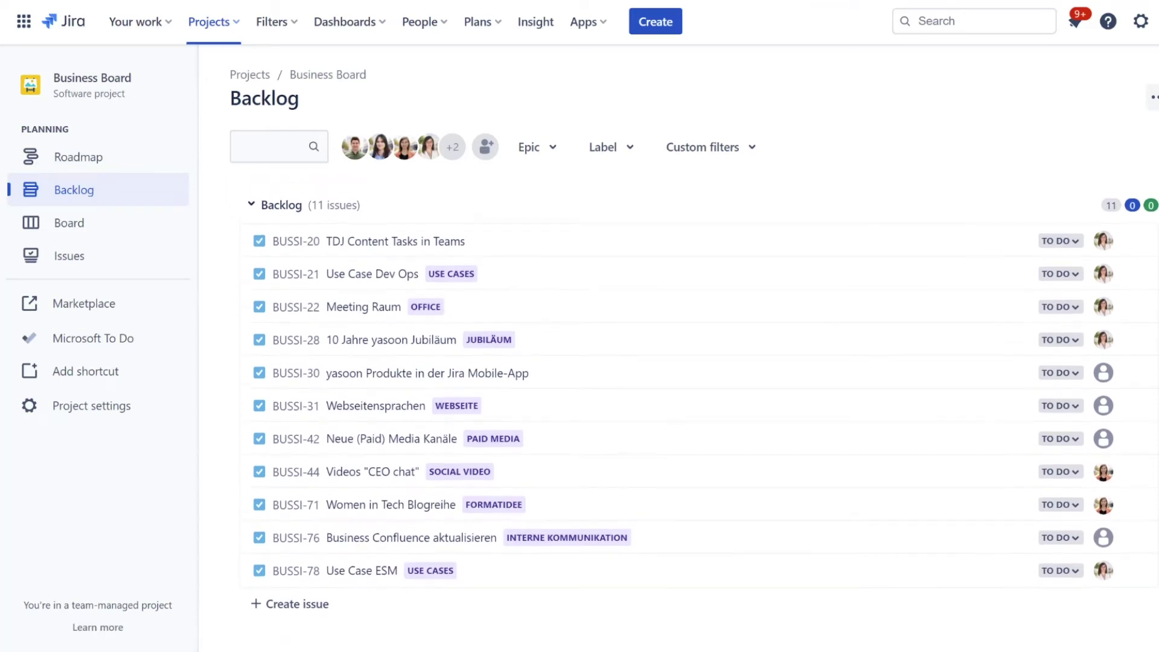
scroll(704, 214, up, 1)
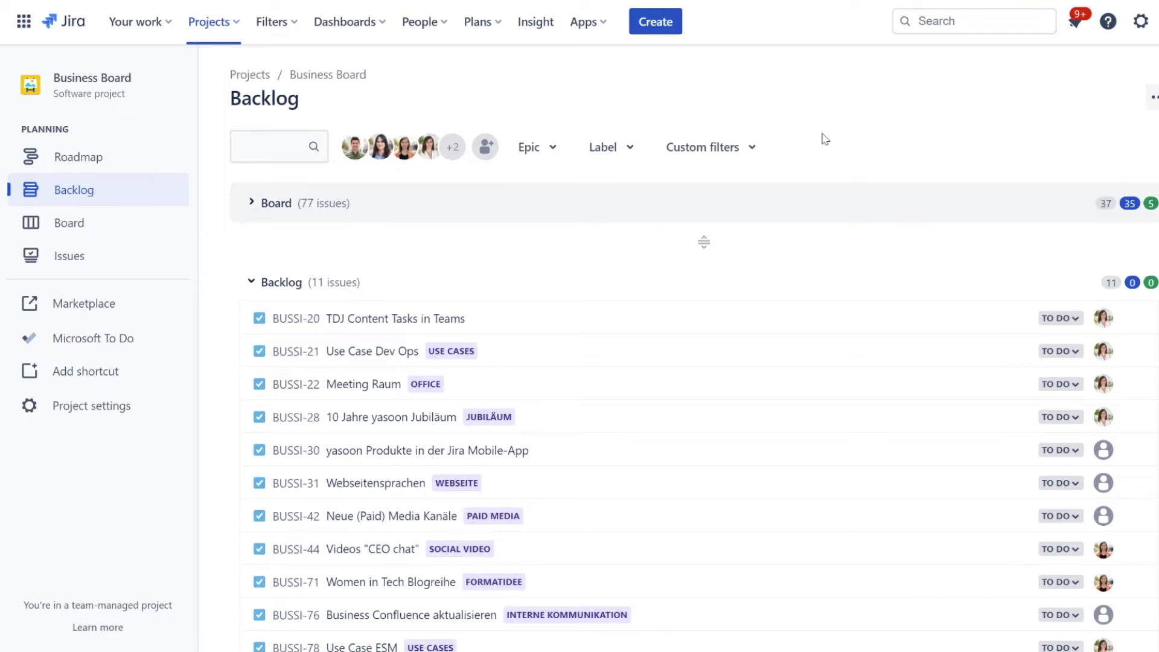
click(91, 227)
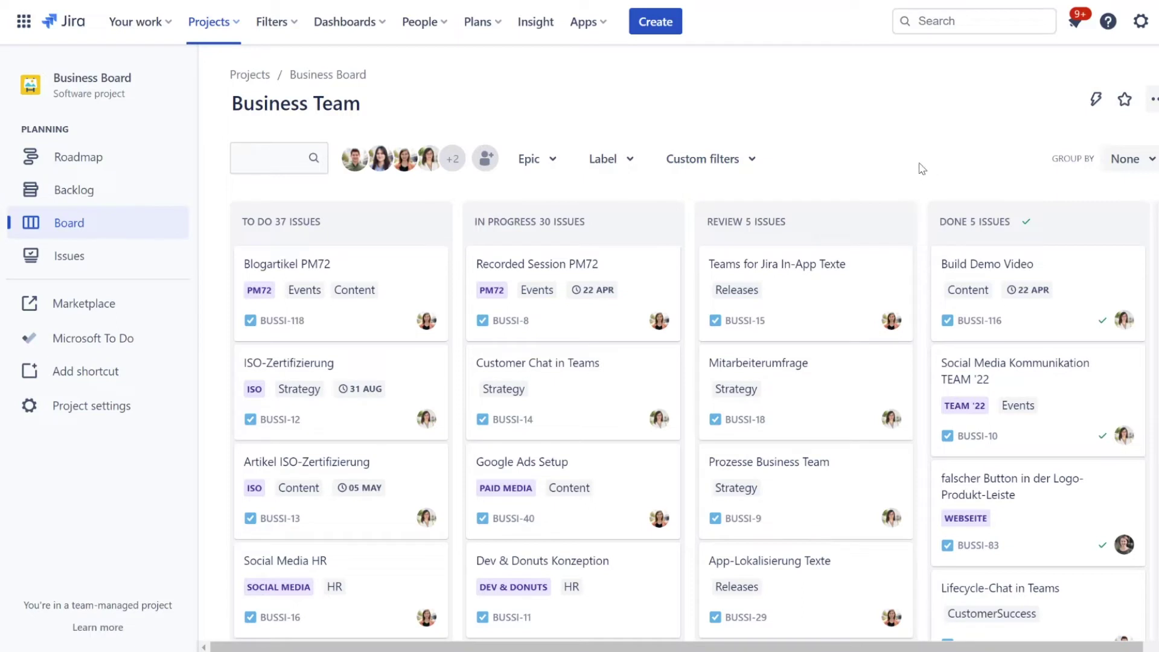
Step: Apply the My issues custom filter and open the Recorded Session PM72 (BUSSI-8) issue
click(754, 166)
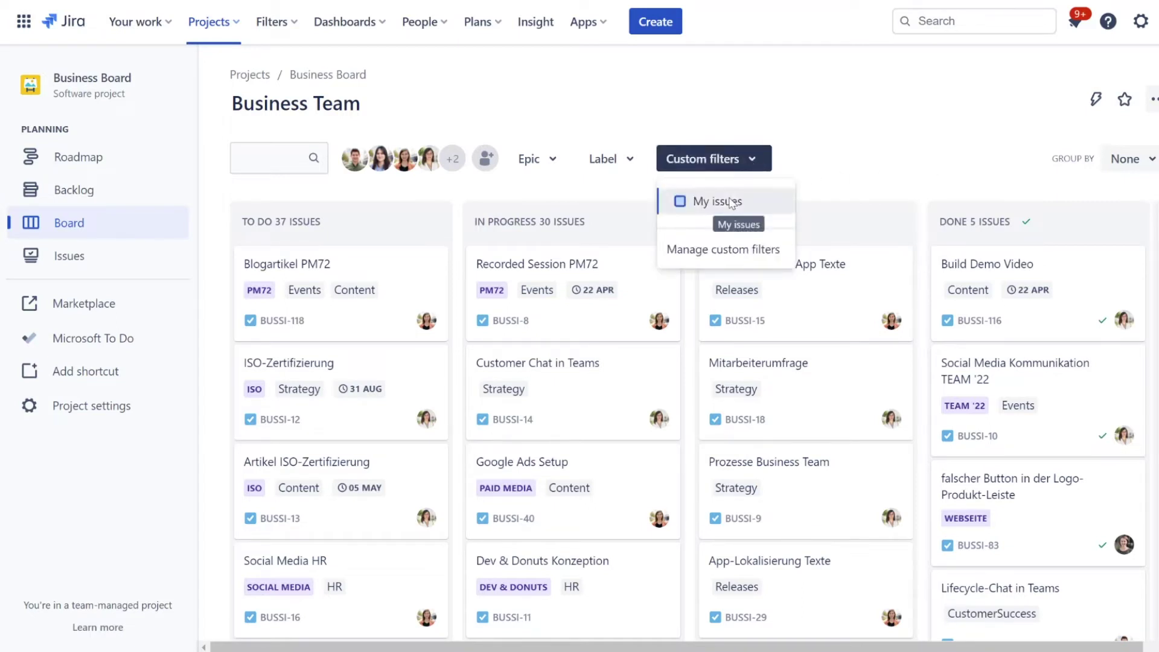
click(732, 202)
click(936, 105)
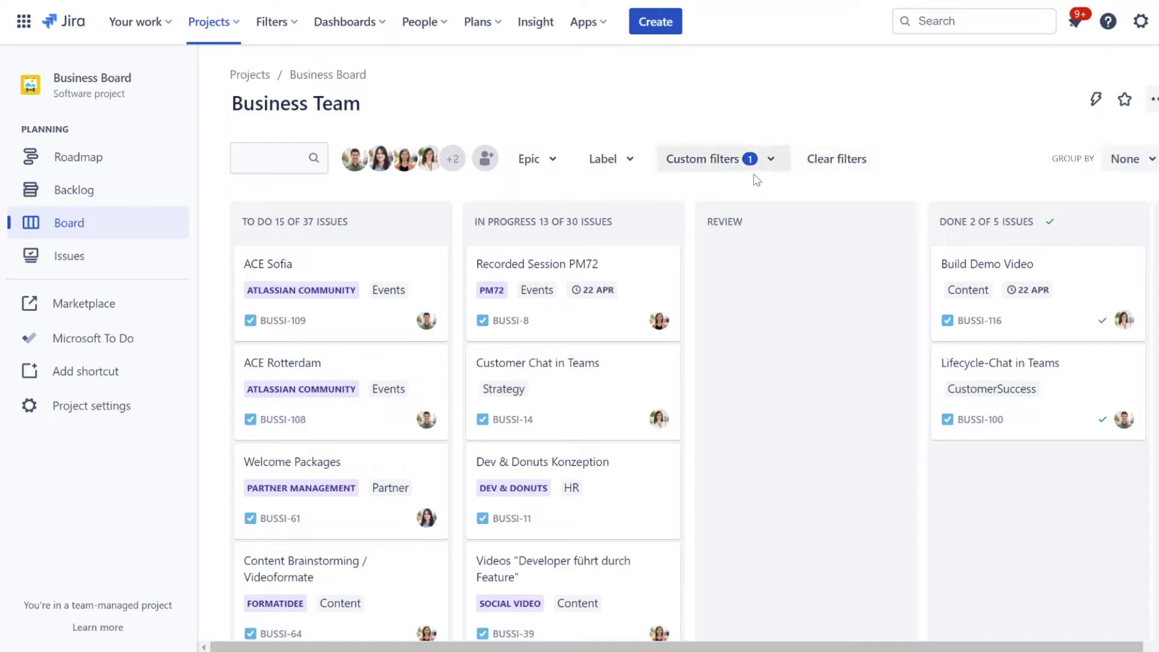
click(587, 264)
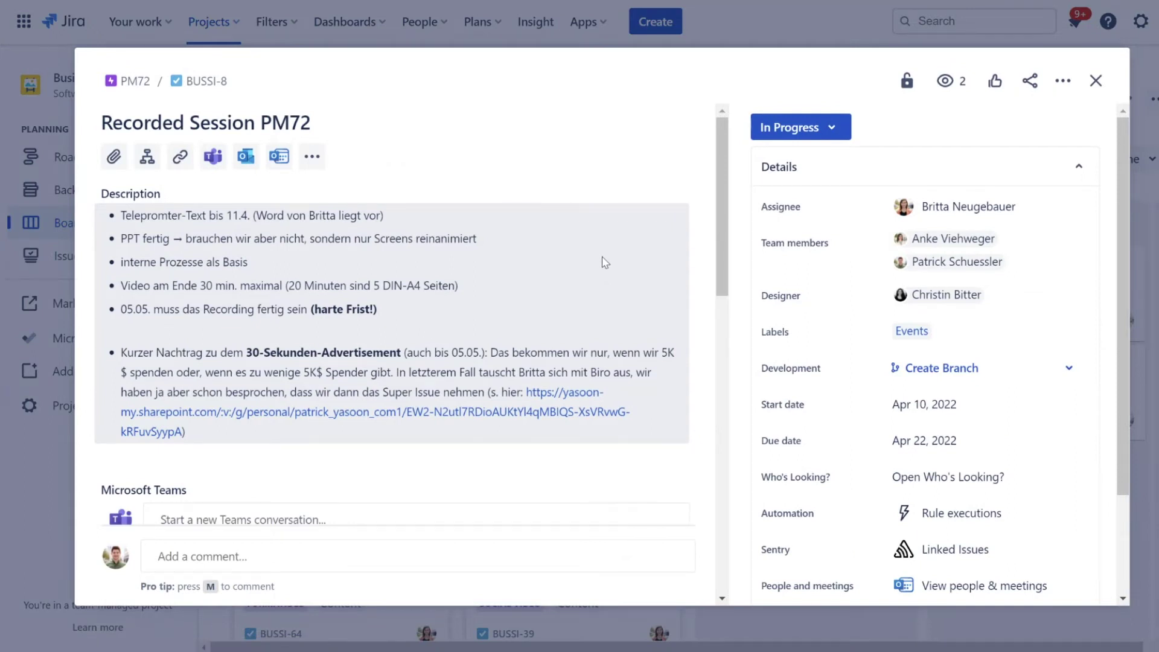
Step: Add 'Upload video' as a new task under BUSSI-8's My Tasks
drag(724, 237, 763, 519)
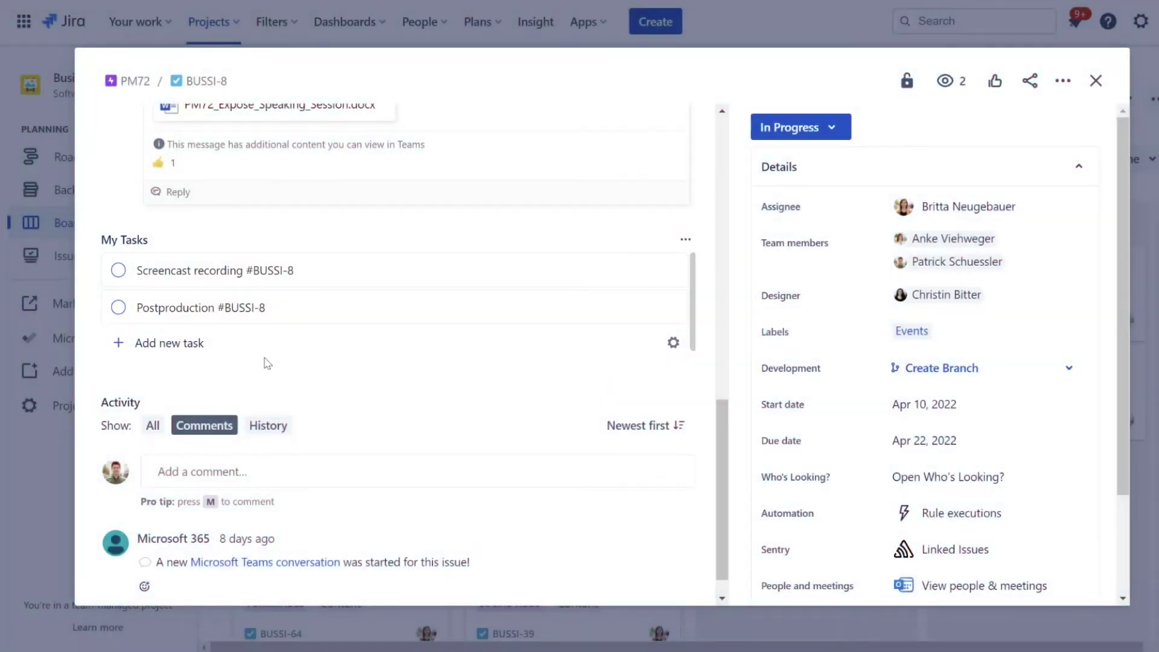
click(194, 343)
text(Upload video)
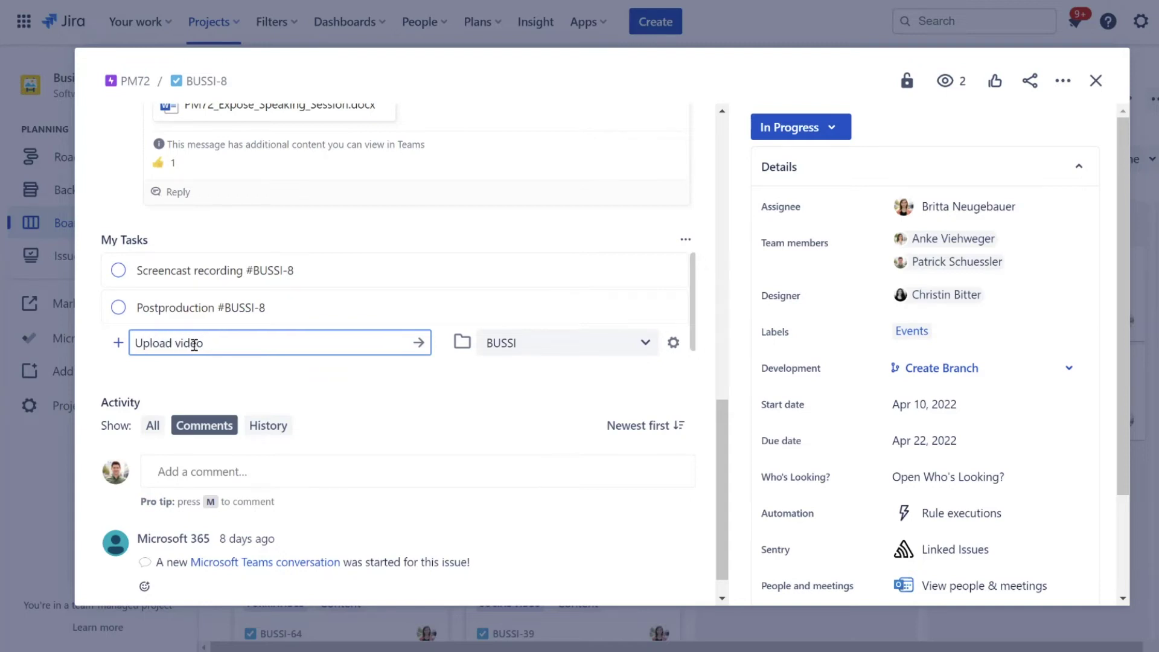
click(419, 342)
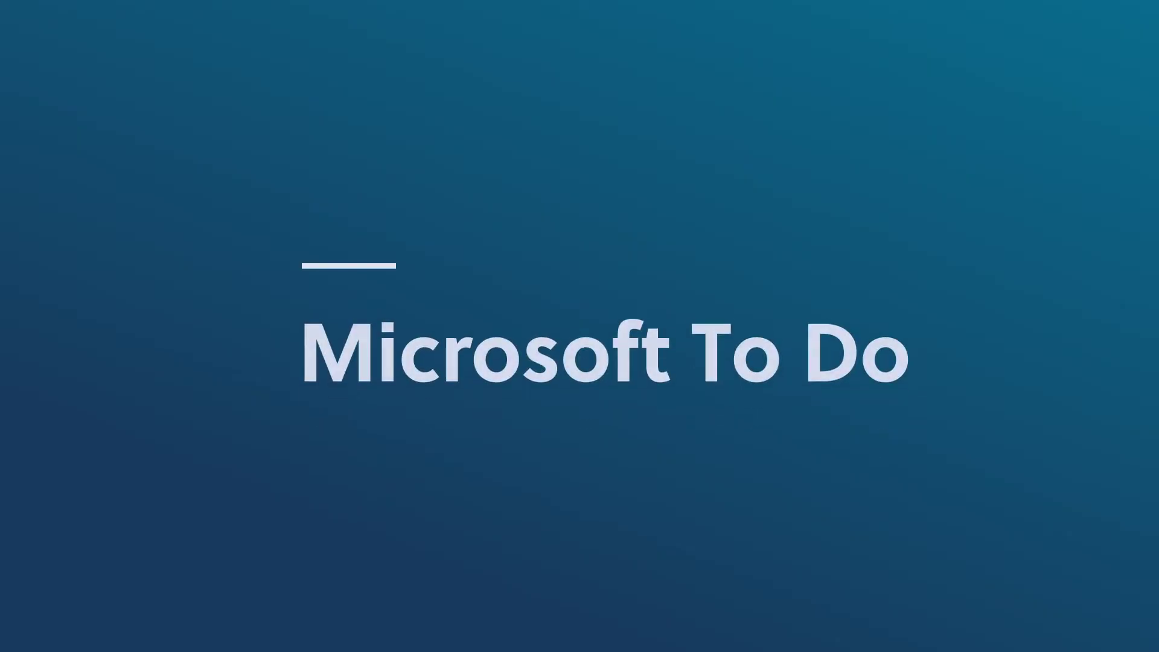
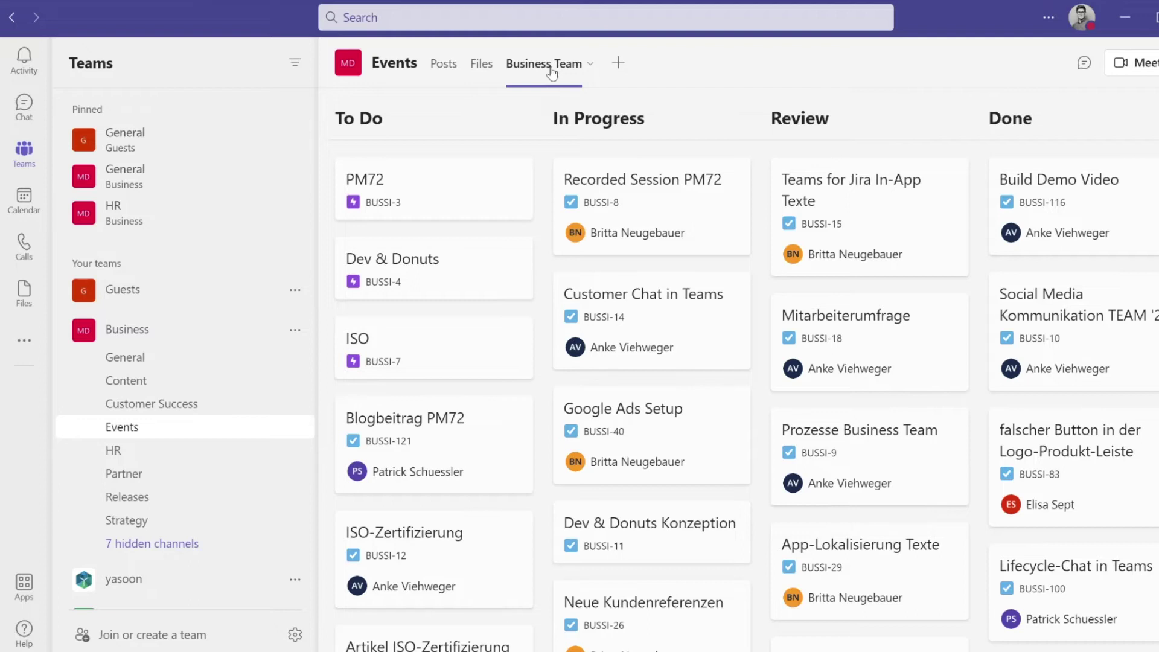
Step: Move the Blogbeitrag PM72 card from To Do to In Progress and open its issue details
drag(439, 421, 631, 273)
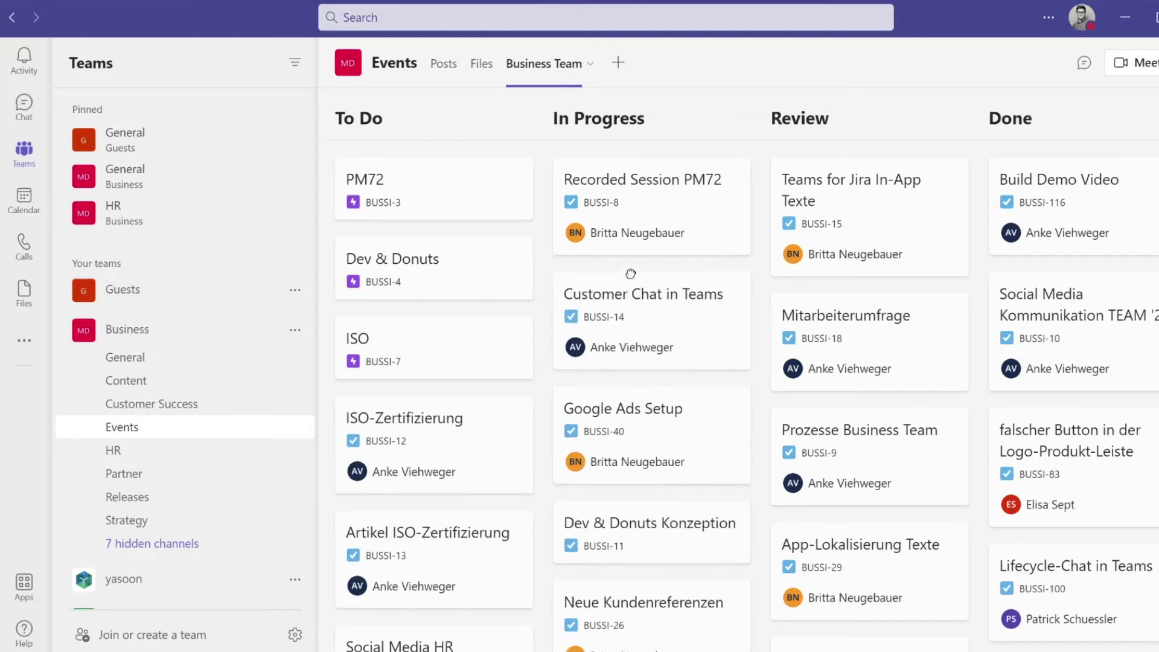
scroll(627, 272, down, 4)
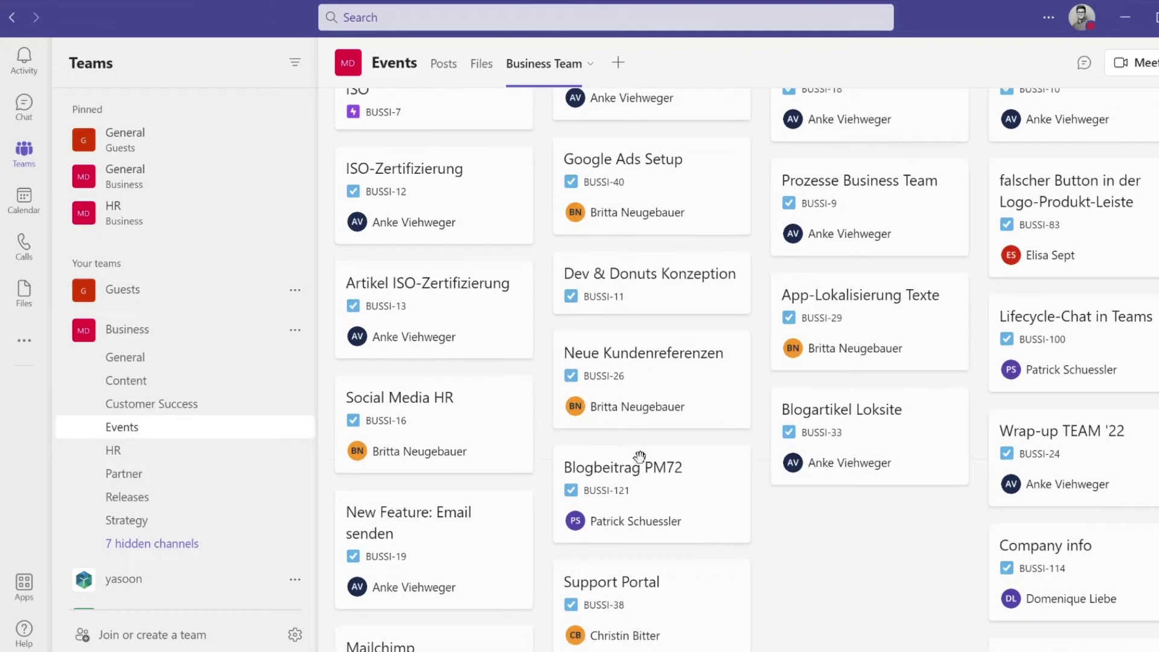
click(642, 475)
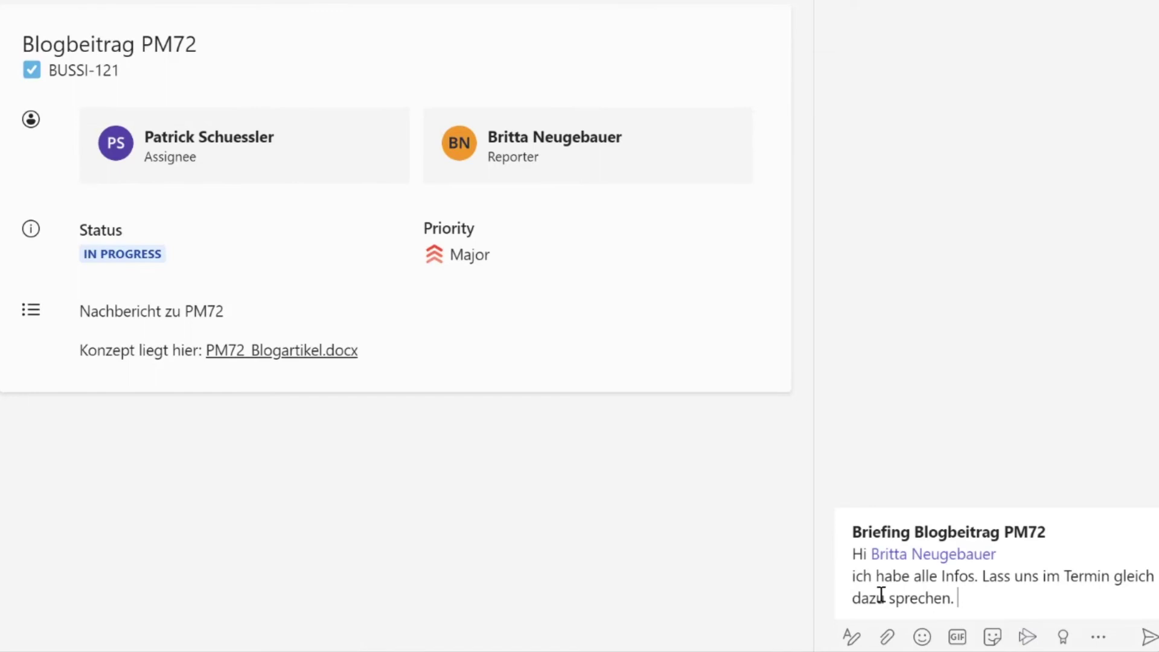
Step: Send the drafted 'Briefing Blogbeitrag PM72' message in the issue's conversation
key(Return)
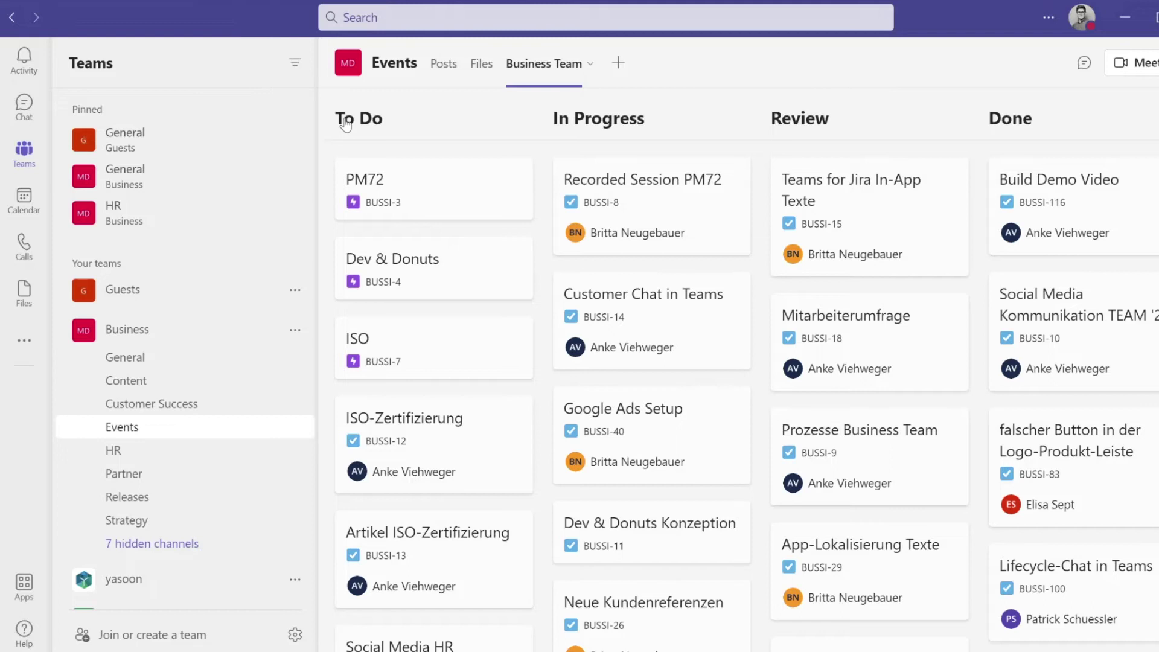
Step: Move Blogbeitrag PM72 from In Progress to Review and open its issue details
scroll(571, 226, down, 4)
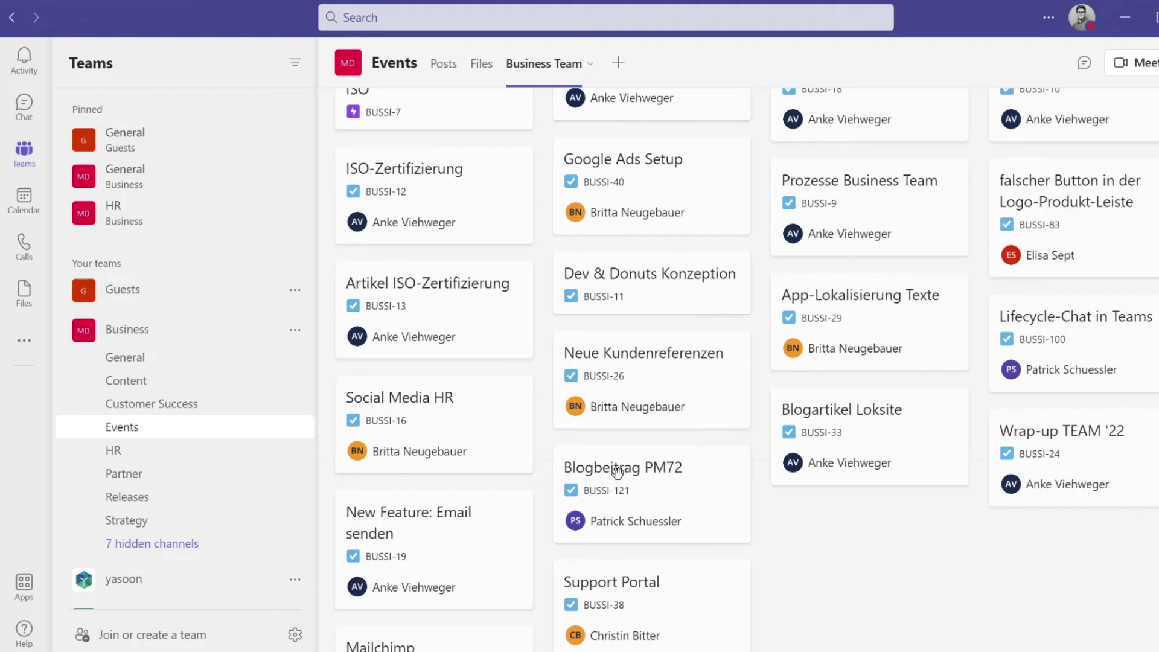
drag(624, 472, 833, 333)
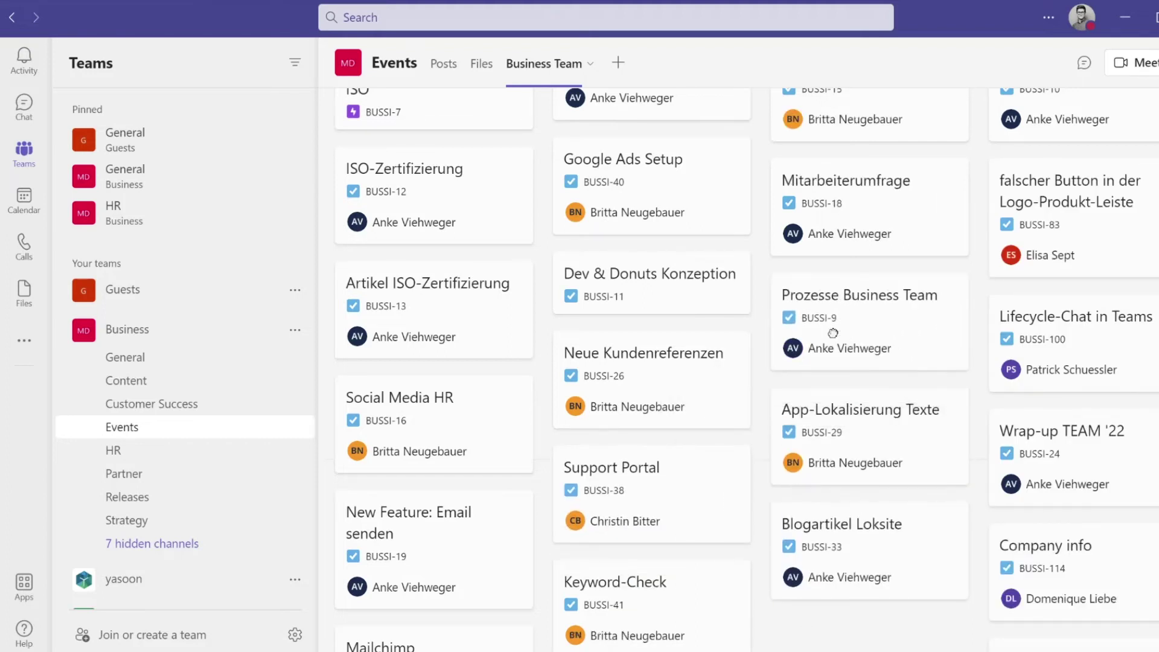
scroll(833, 333, up, 4)
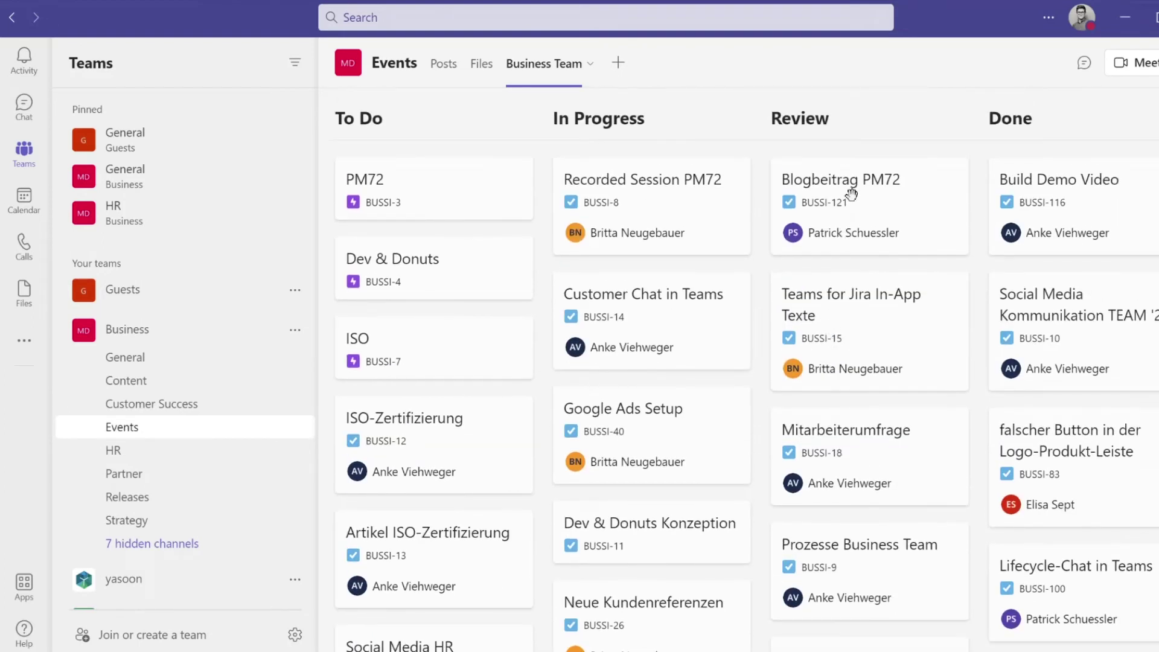
click(852, 186)
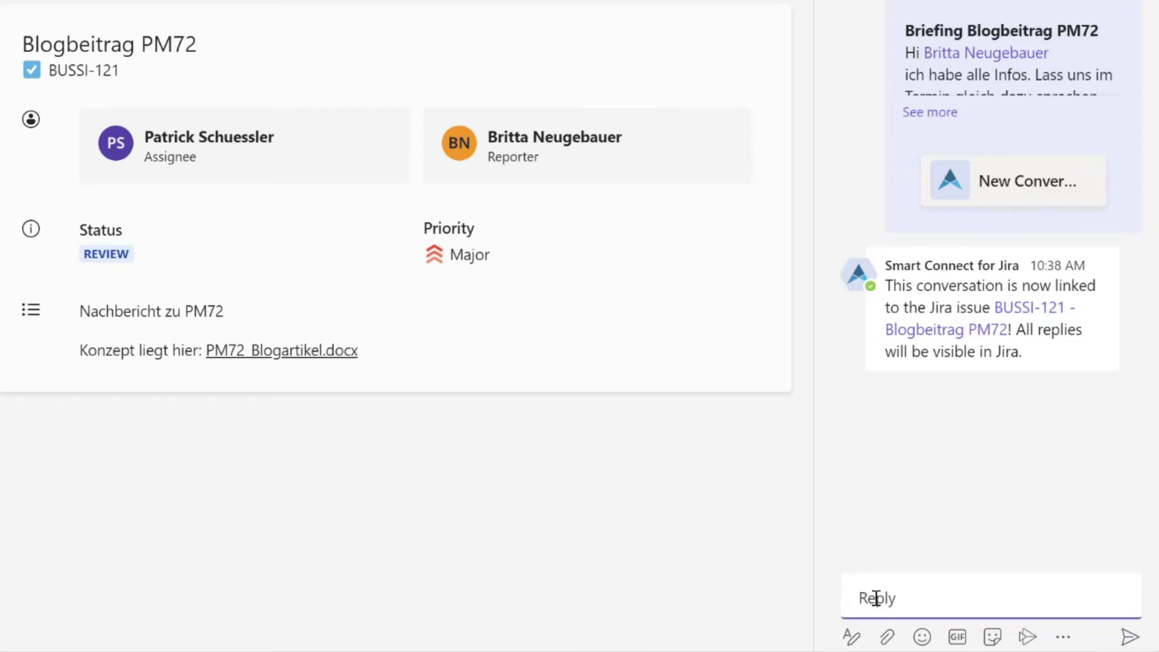
Step: Send the review reply with a shared link to PM72_Blogartikel.docx, asking for a check by Monday
text(Review Blogbeitrag PM72 Hi Anke Viehweger, Britta hat den Blogbeitrag fertig. Du findest ihn hier auf Sharepoint)
click(888, 637)
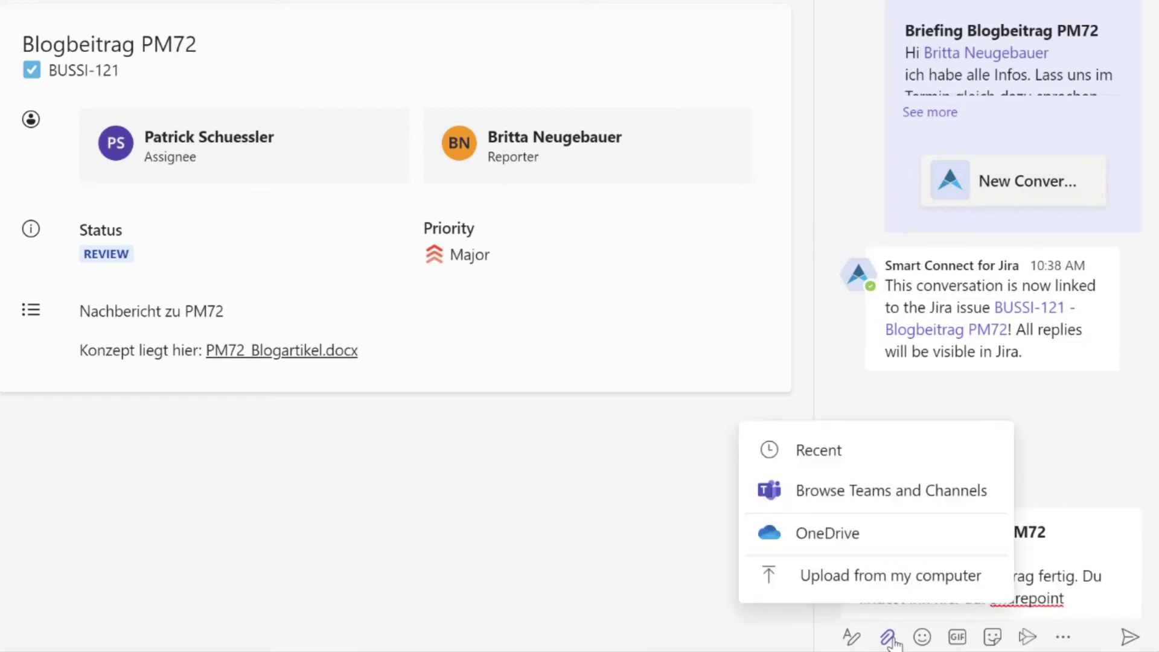
click(847, 450)
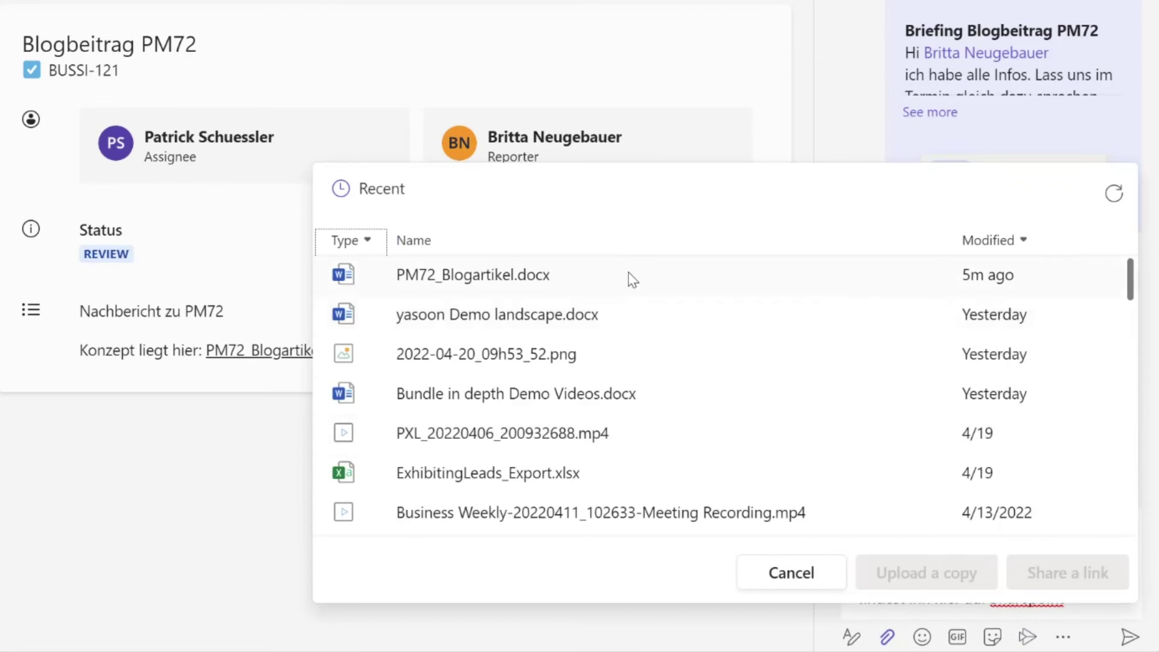
click(629, 274)
click(1052, 583)
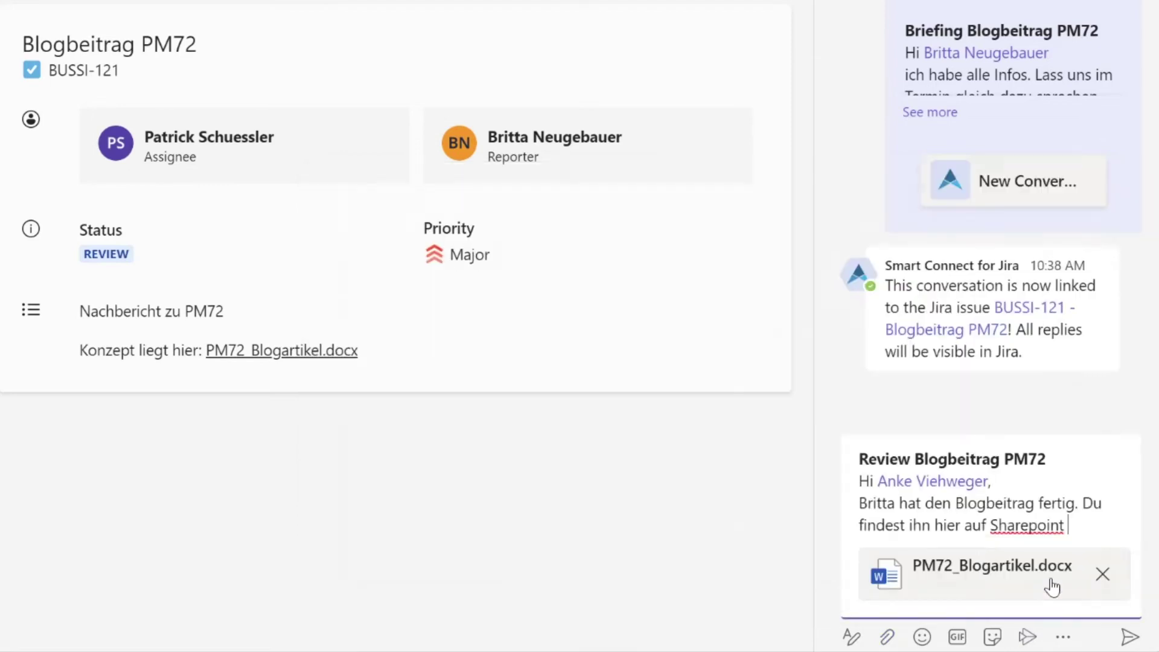
text(. Kannst du ihn bitte bis Montag checken)
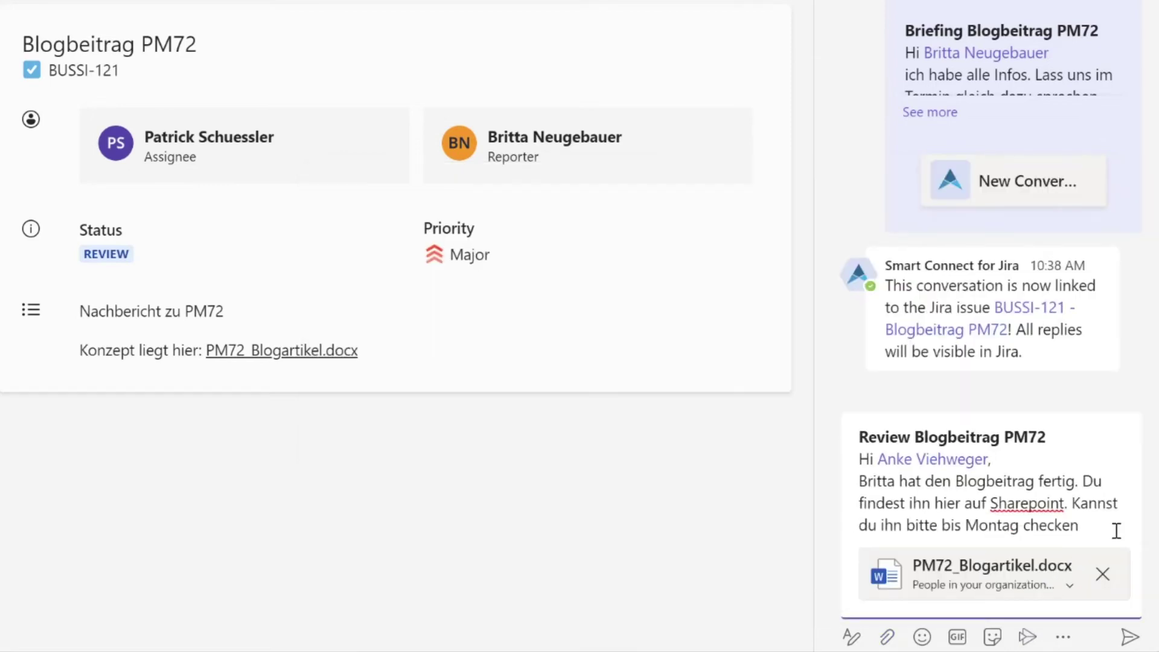
text(?)
key(Return)
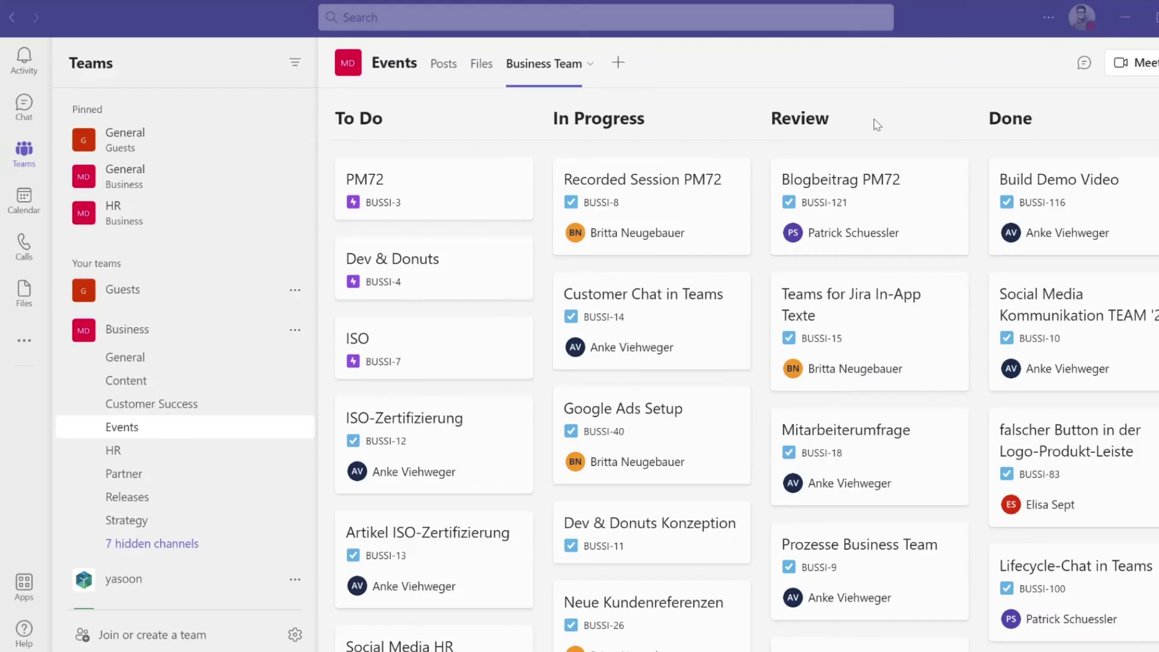
Step: Show the Events channel's posts, including the 'Status PM72' post
click(456, 66)
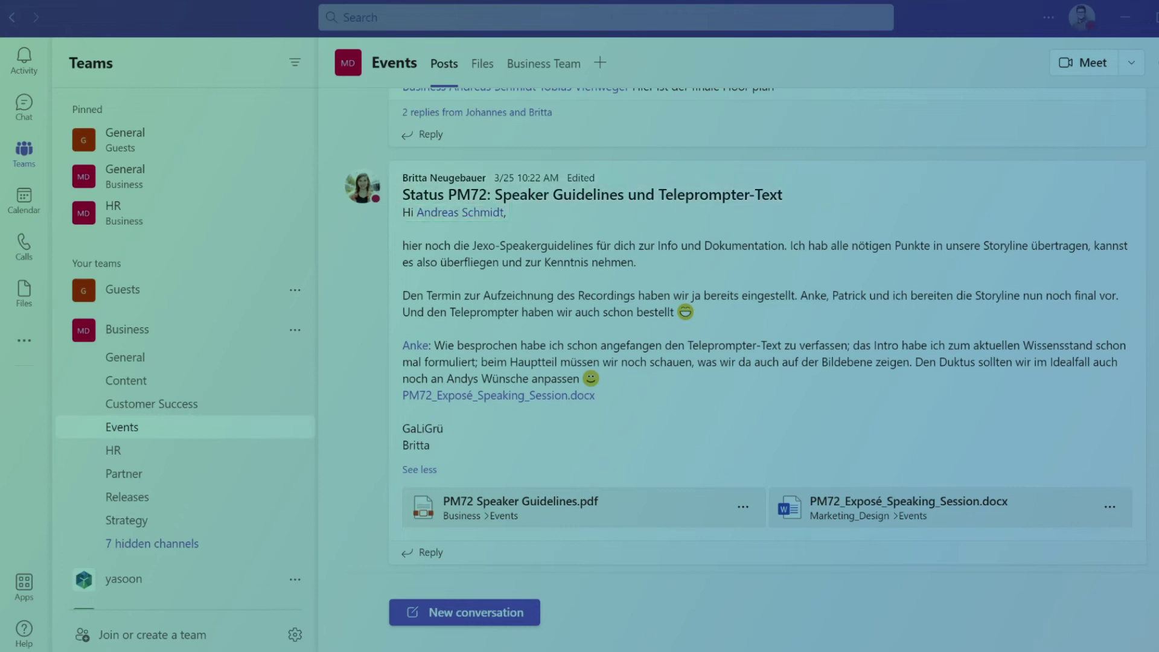
Step: Link the 'Status PM72' post to Business Board issue Recorded Session PM72 (BUSSI-8)
mouse_move(1123, 188)
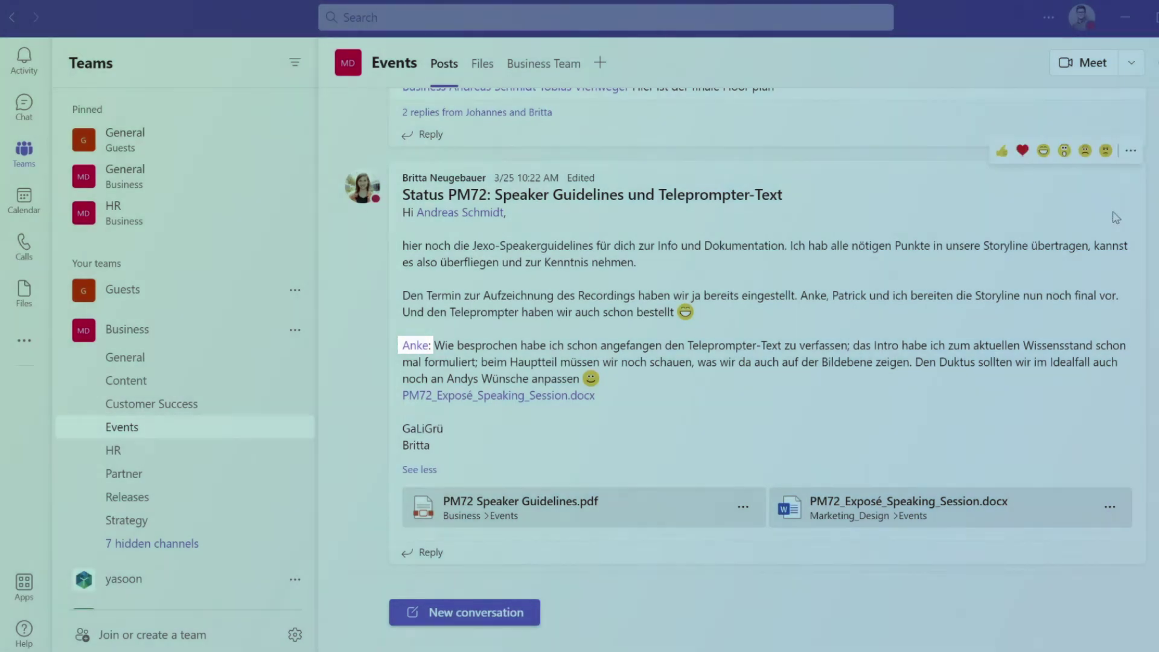
click(1131, 152)
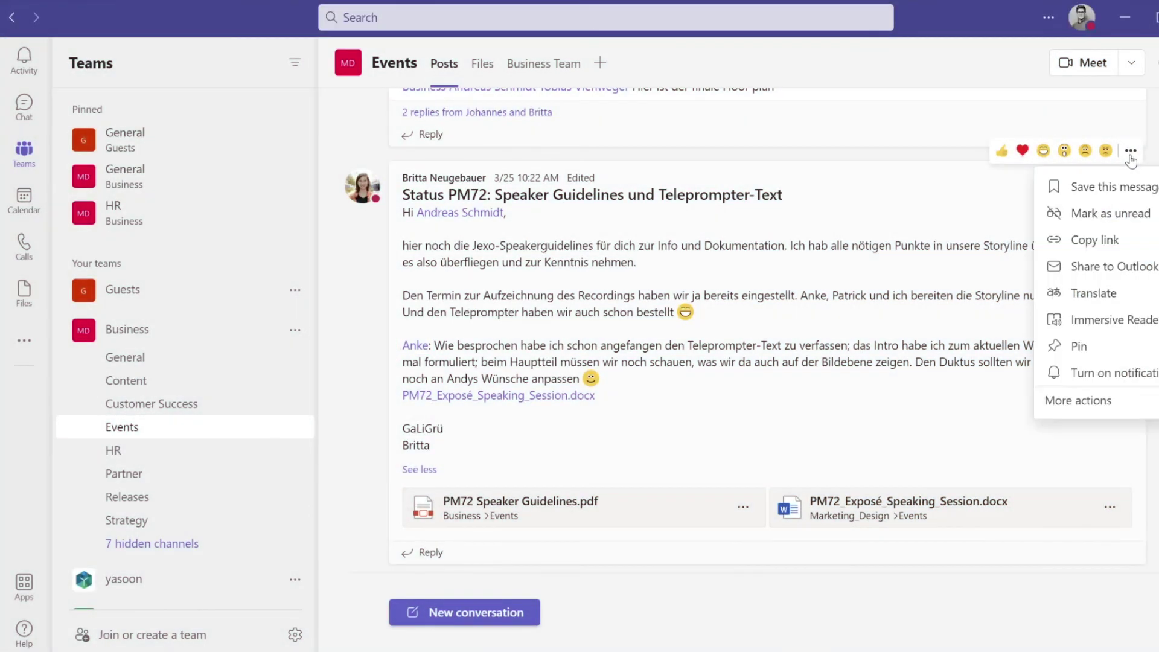
click(1063, 400)
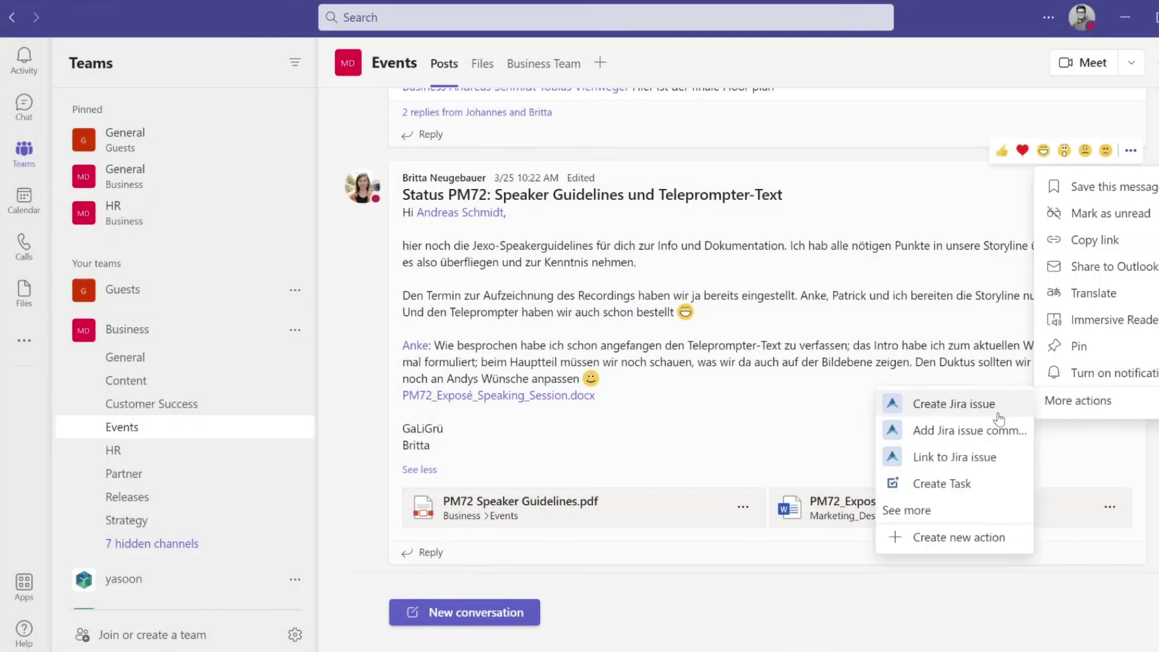
click(973, 457)
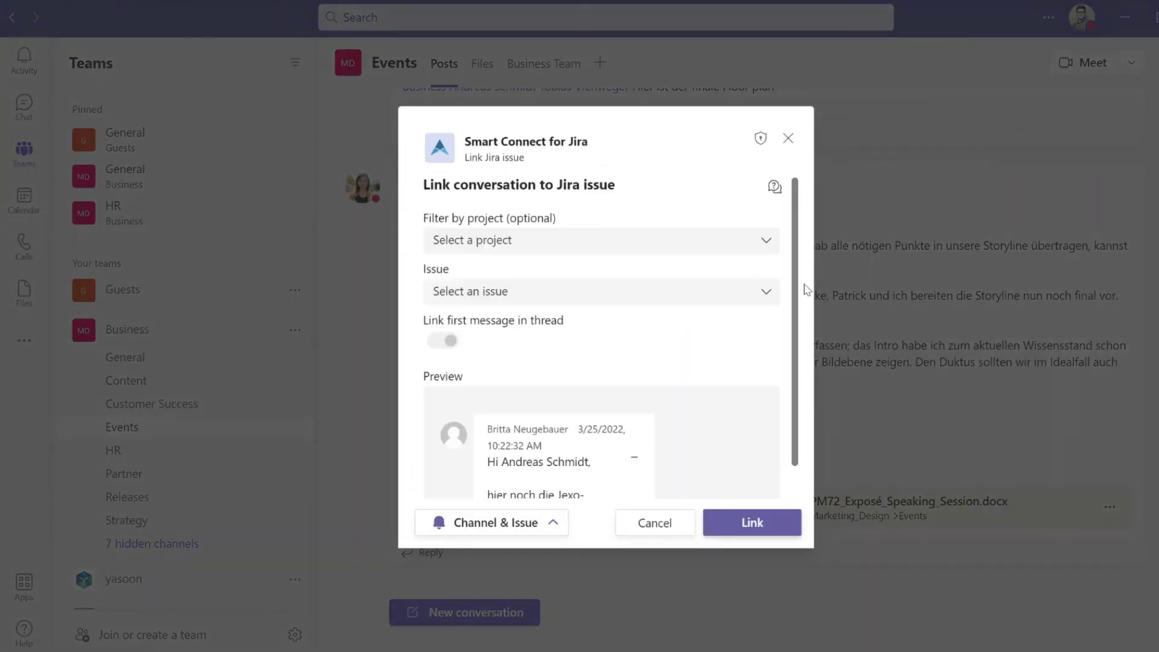
click(762, 241)
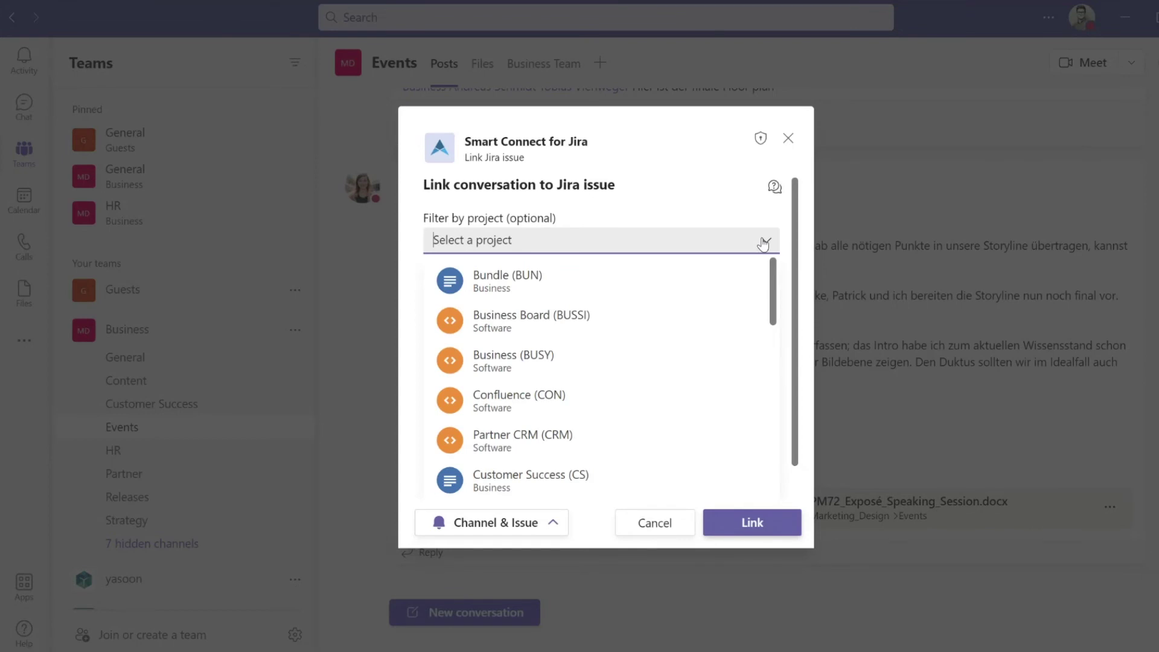
click(697, 322)
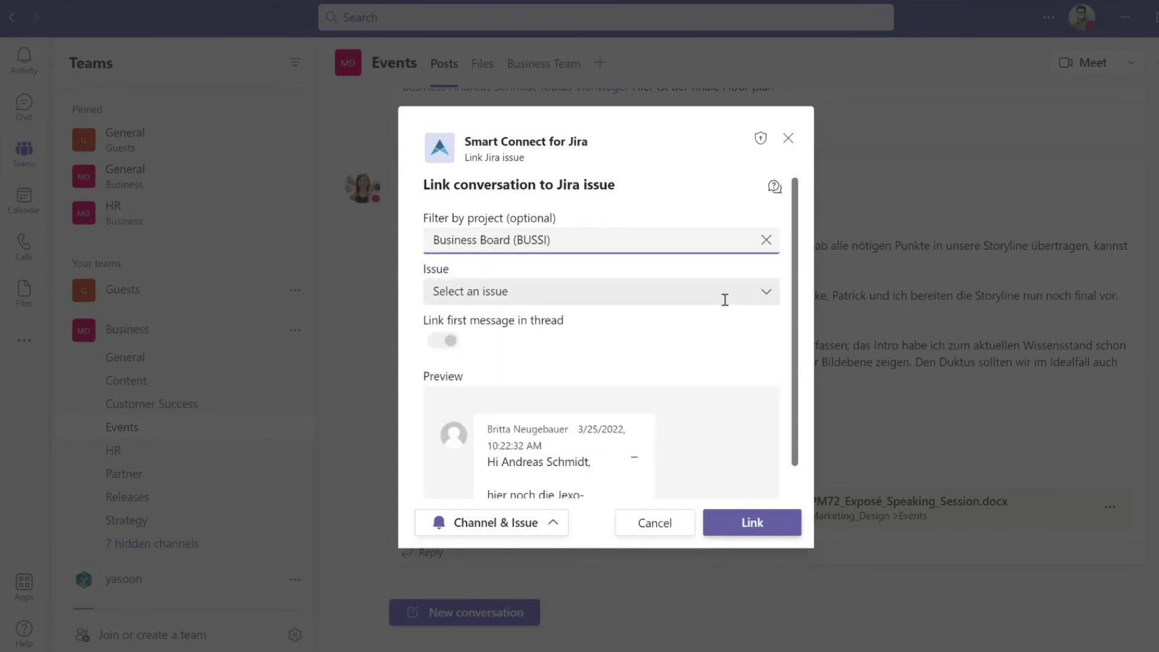
click(764, 297)
text(pm)
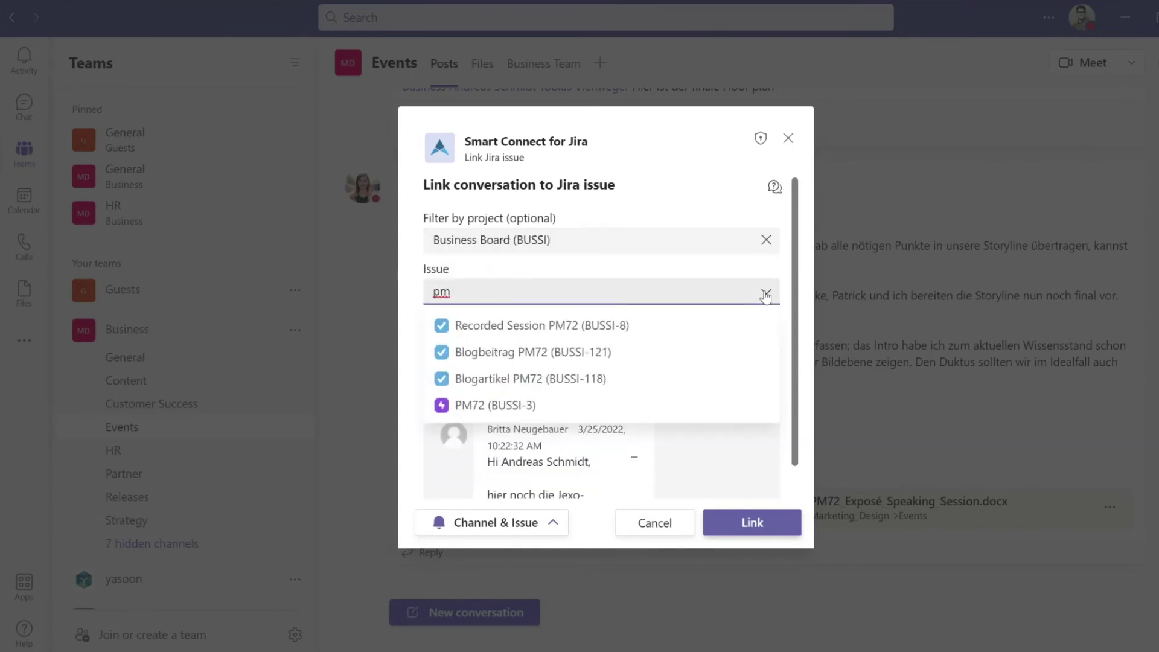
click(649, 326)
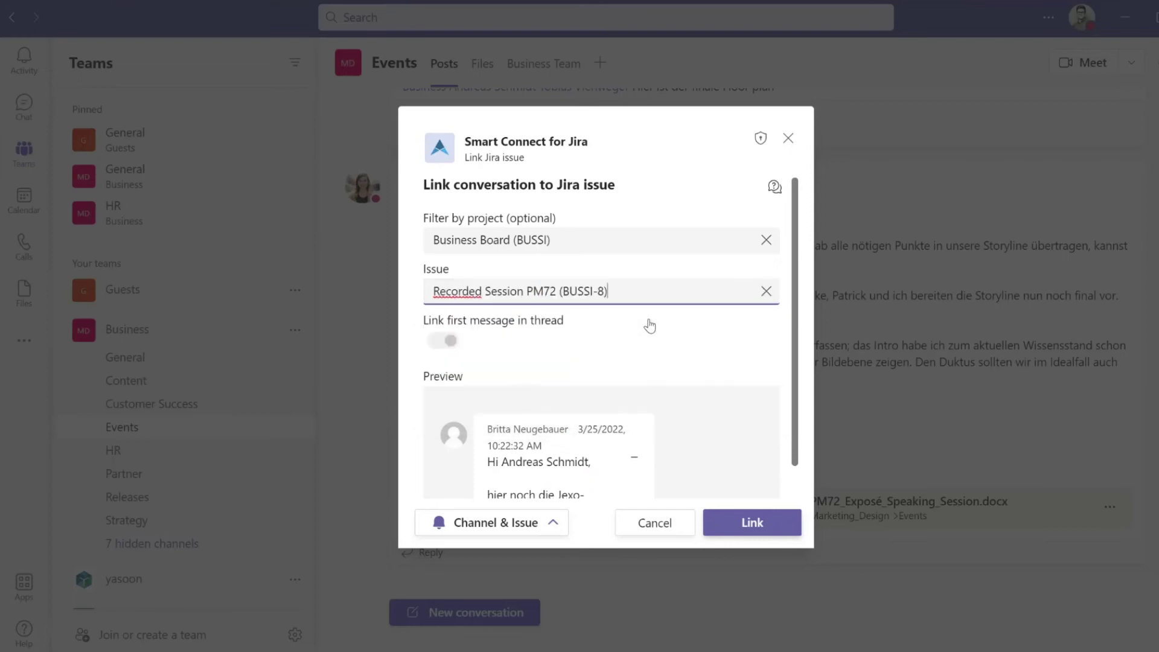
click(771, 520)
scroll(778, 551, down, 2)
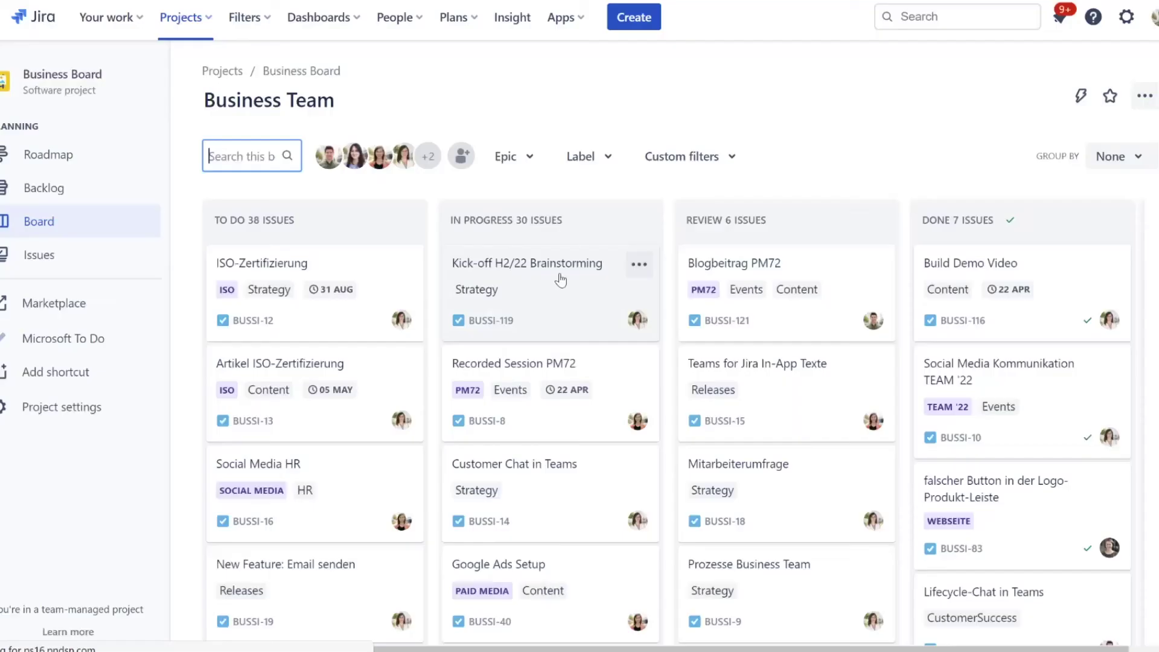
Step: Schedule a Teams meeting from issue BUSSI-119 Kick-off H2/22 Brainstorming for today at 1:30 PM
click(561, 279)
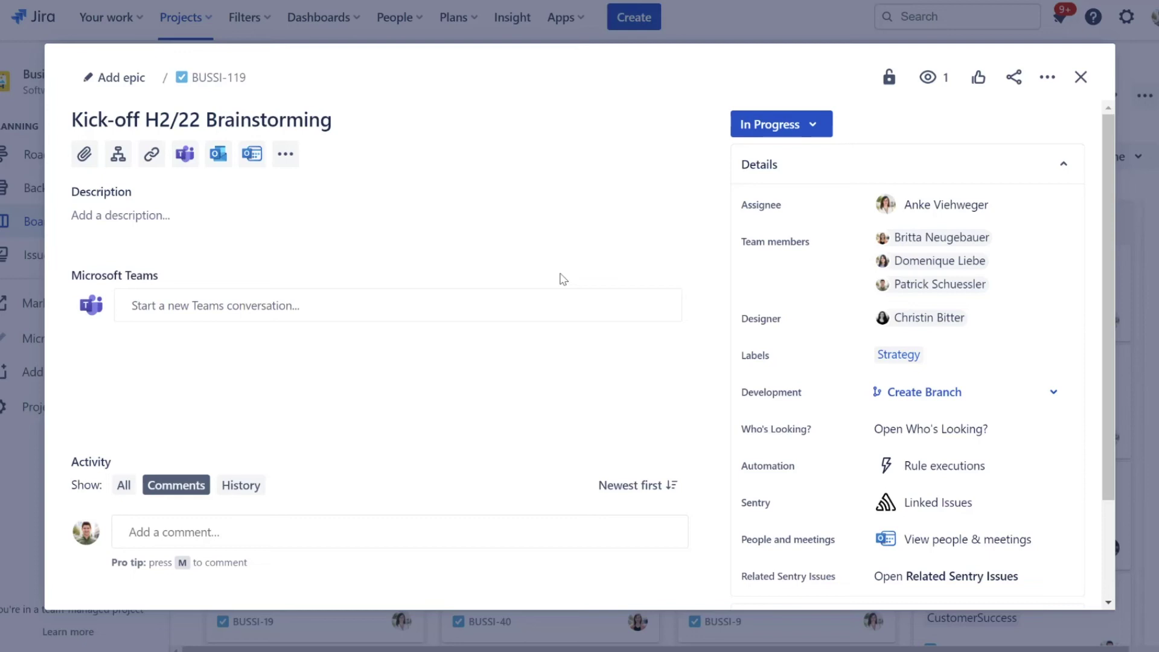
click(253, 155)
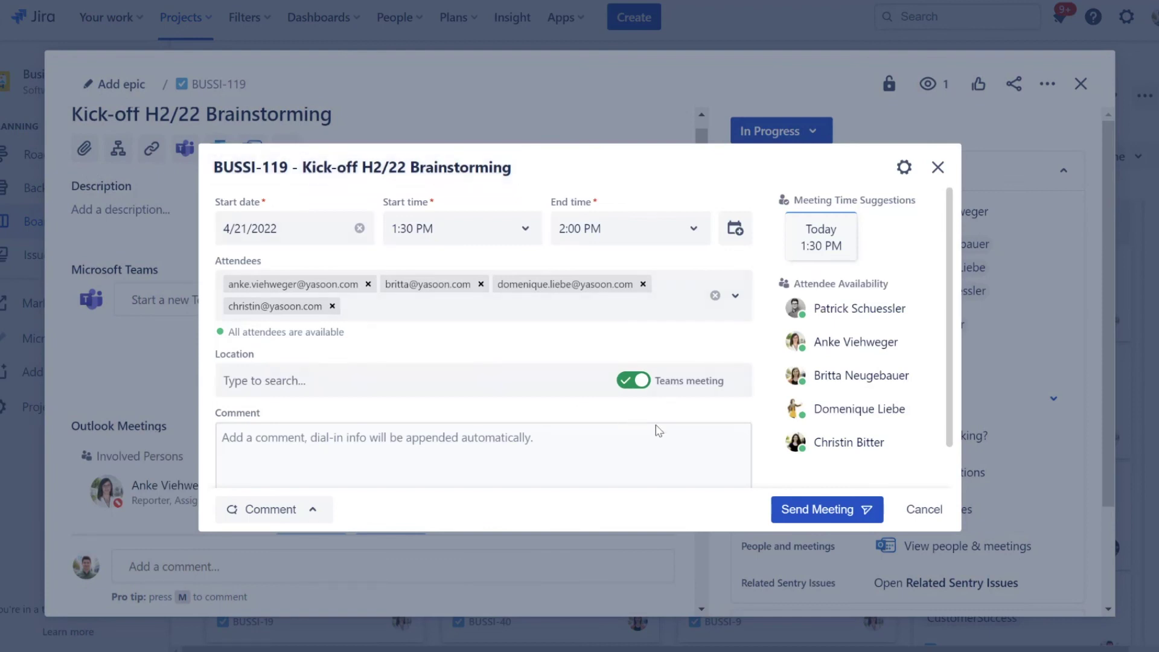
click(817, 510)
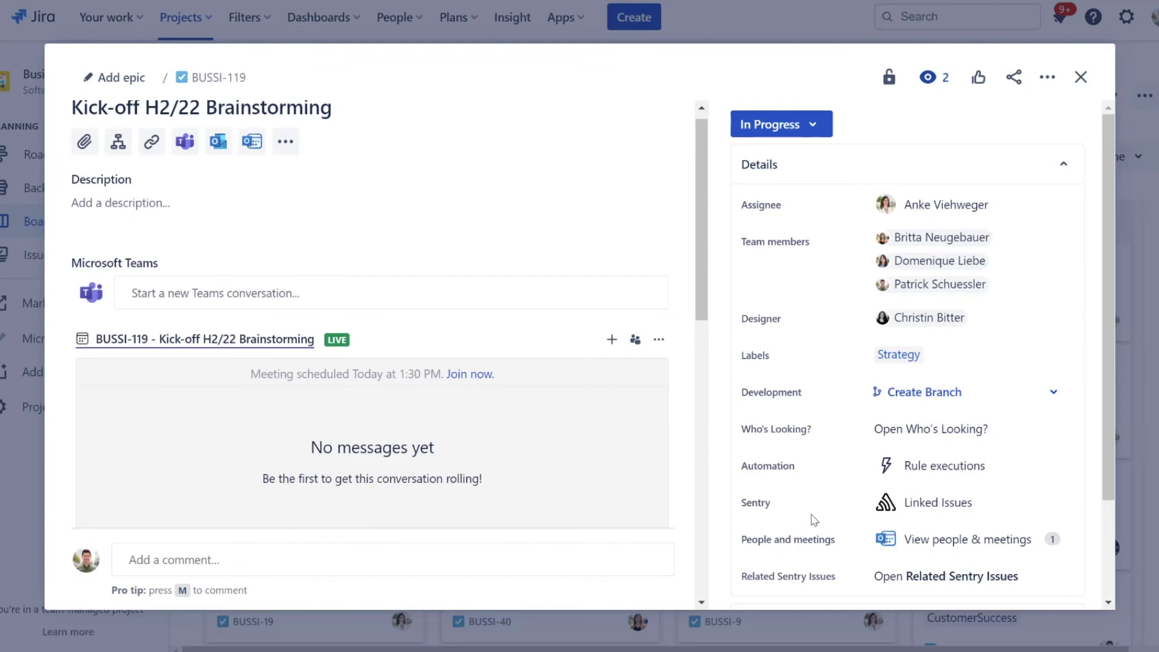
drag(701, 306, 707, 352)
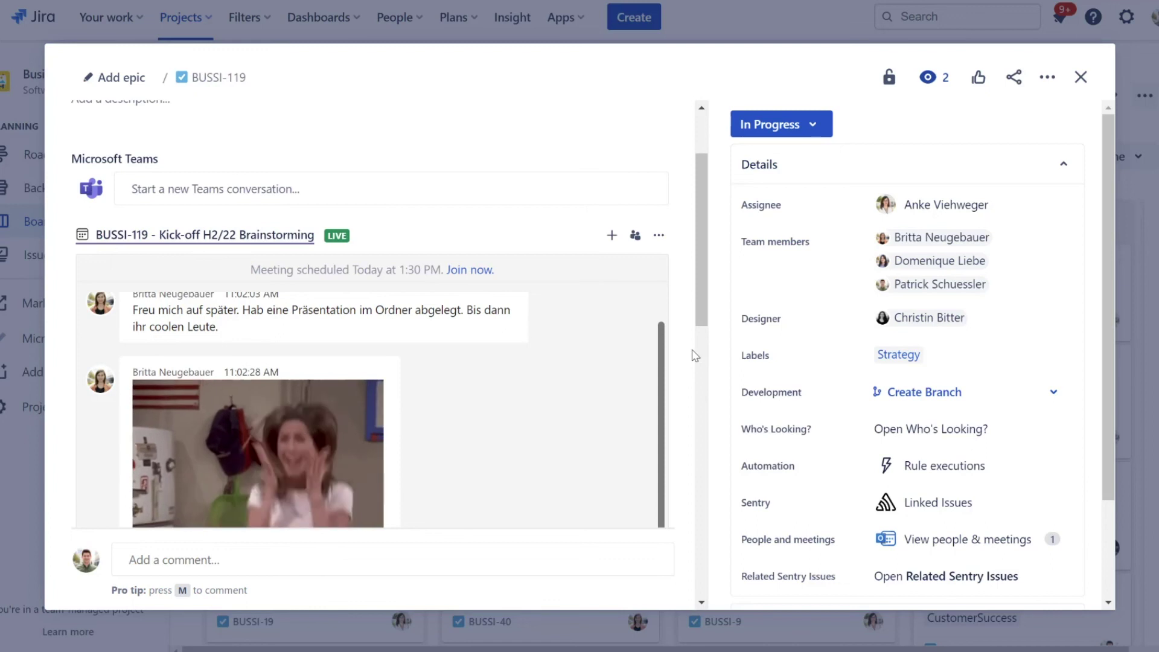
scroll(693, 357, down, 3)
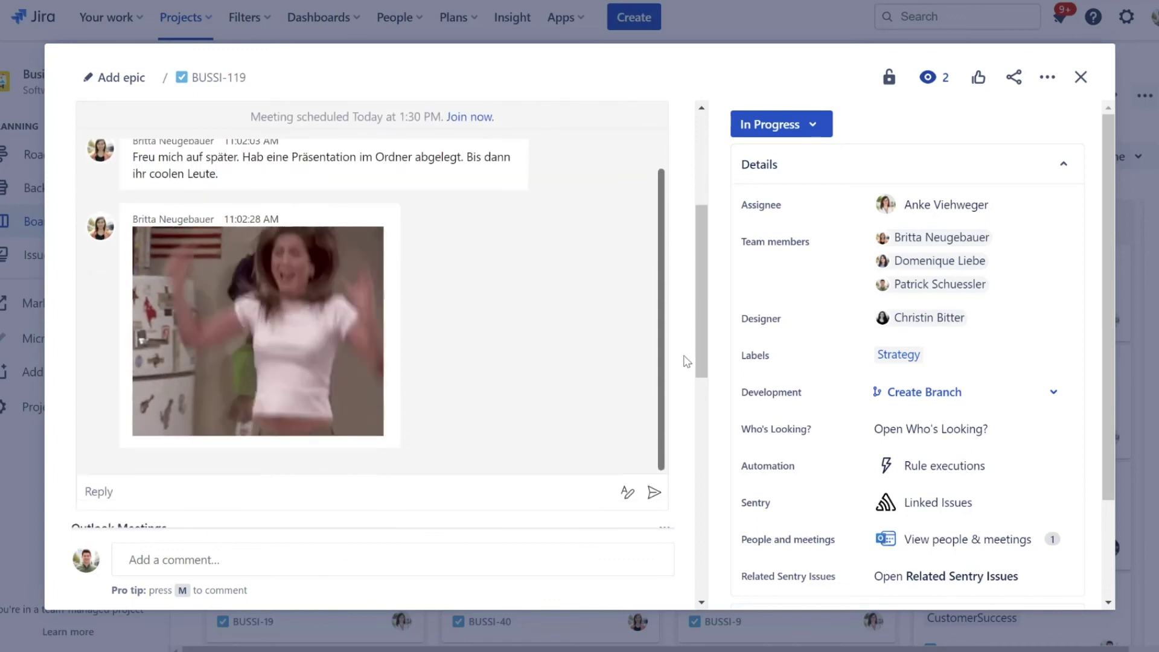